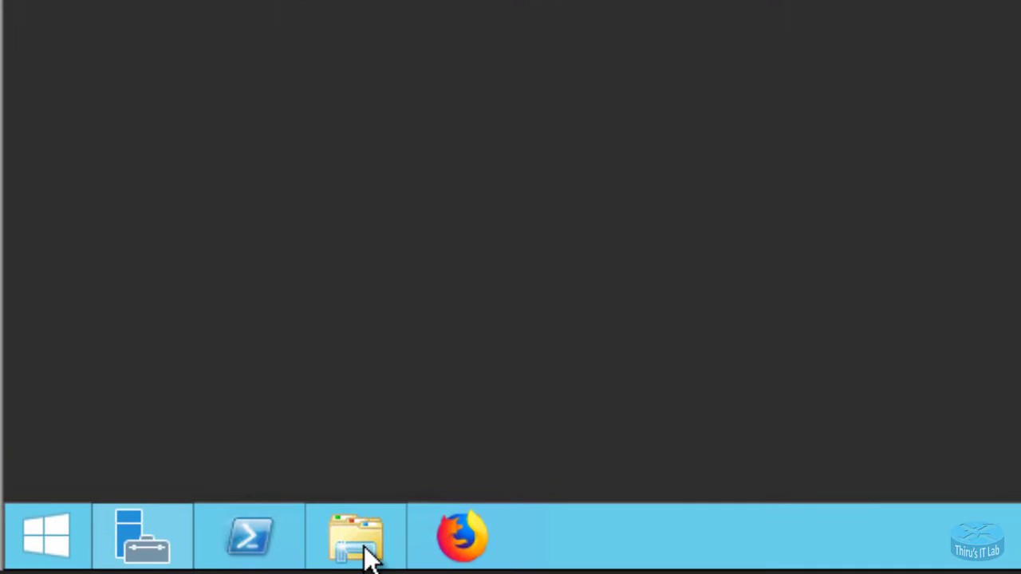
# - Open File Explorer and display the system information page of This PC
pyautogui.click(287, 558)
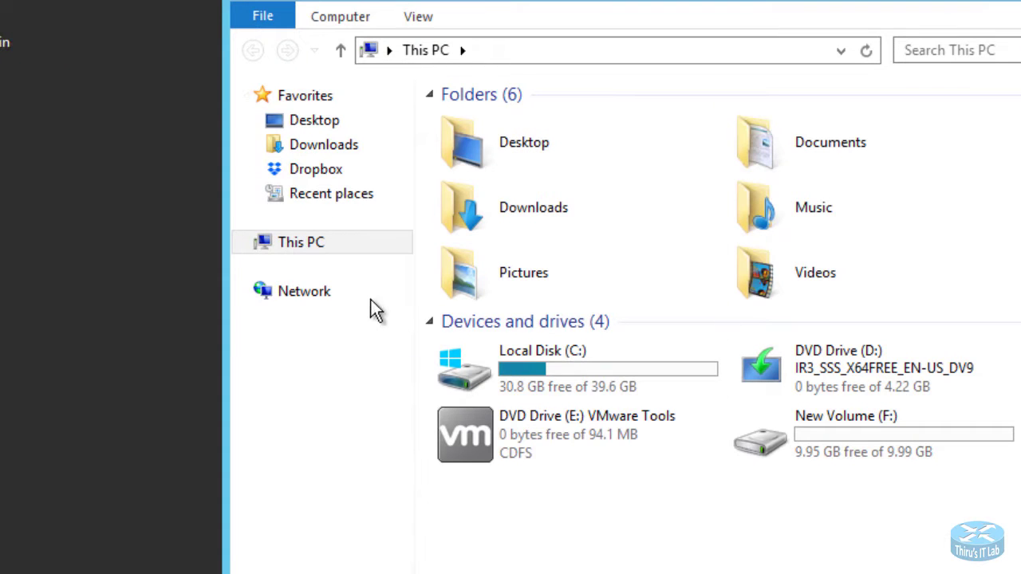
pyautogui.click(304, 249)
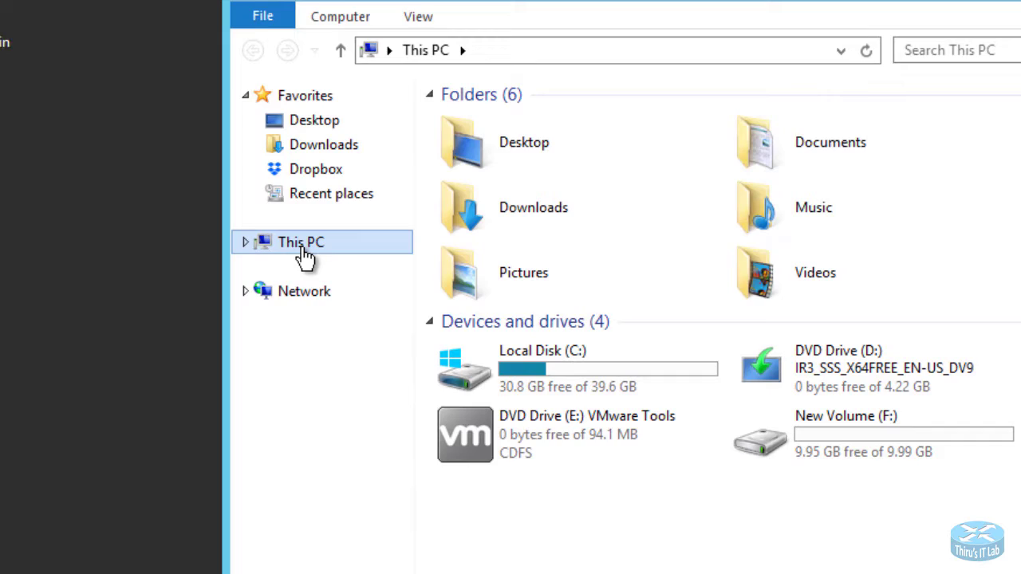
pyautogui.rightClick(306, 251)
pyautogui.click(403, 520)
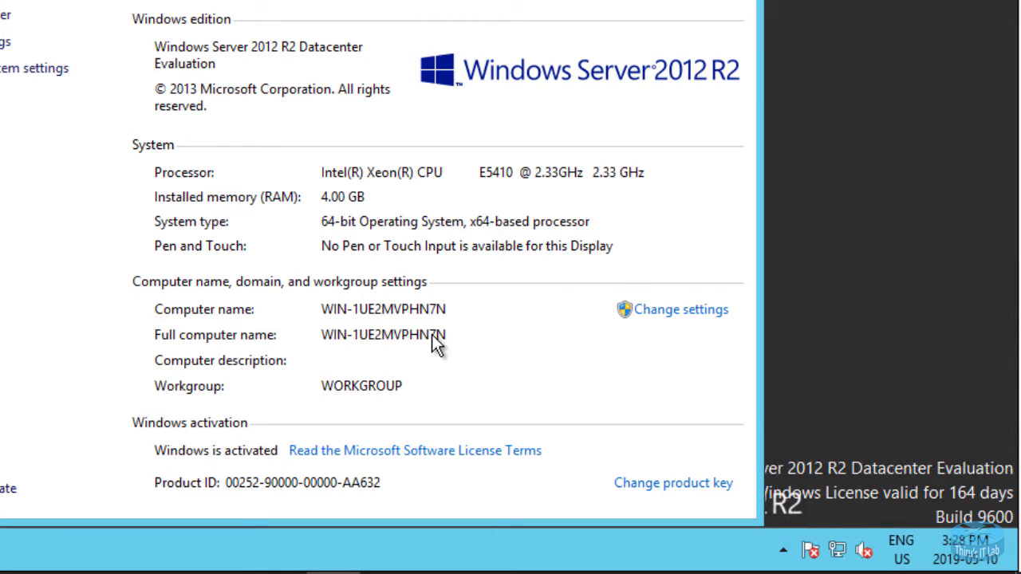
# - Rename the computer to DC-1 in the system settings and acknowledge the restart notice
pyautogui.click(671, 318)
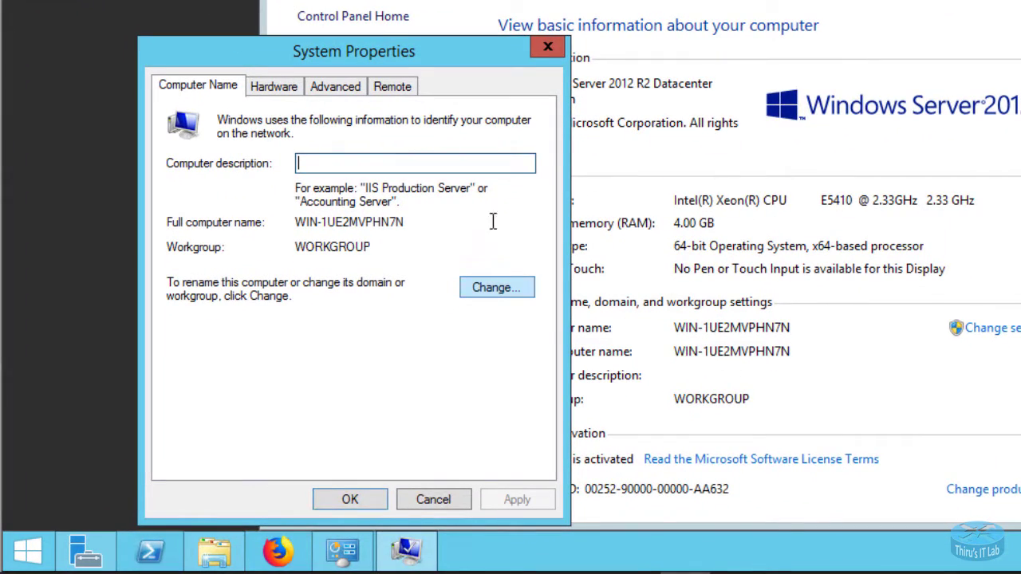
pyautogui.click(511, 293)
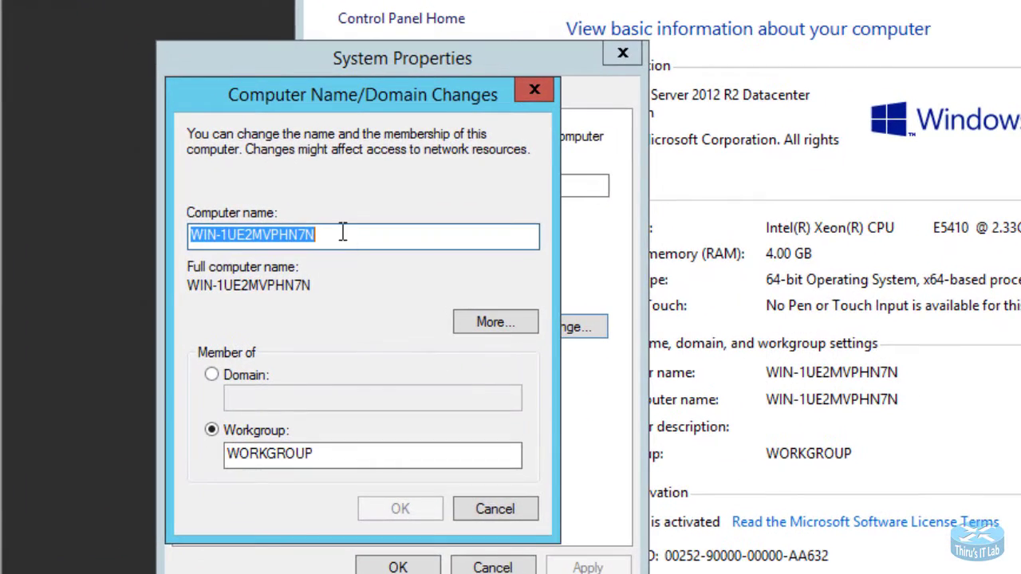
pyautogui.moveTo(339, 235); pyautogui.dragTo(3, 212)
pyautogui.moveTo(332, 234); pyautogui.dragTo(32, 219)
pyautogui.write('DC')
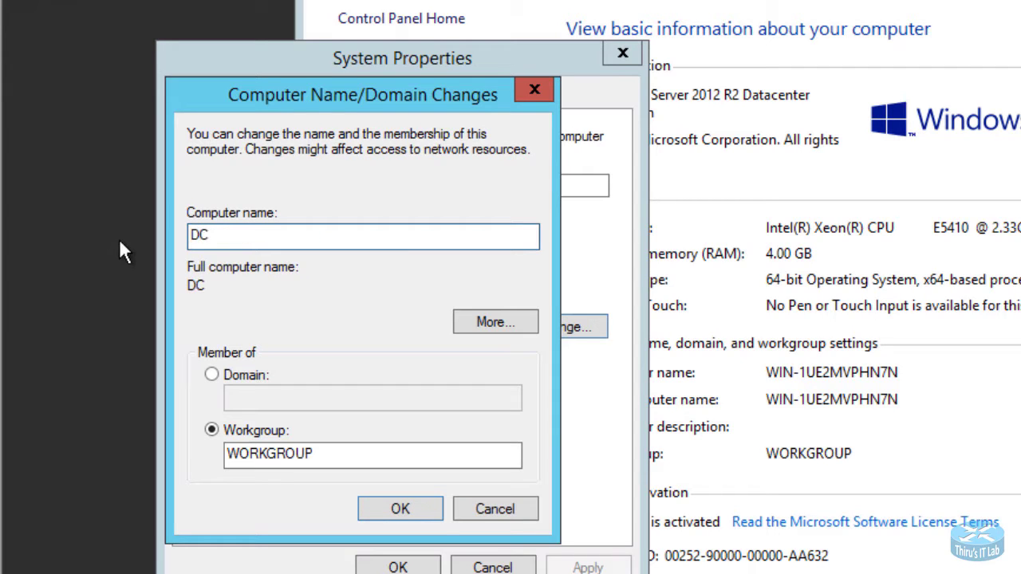
pyautogui.write('-1')
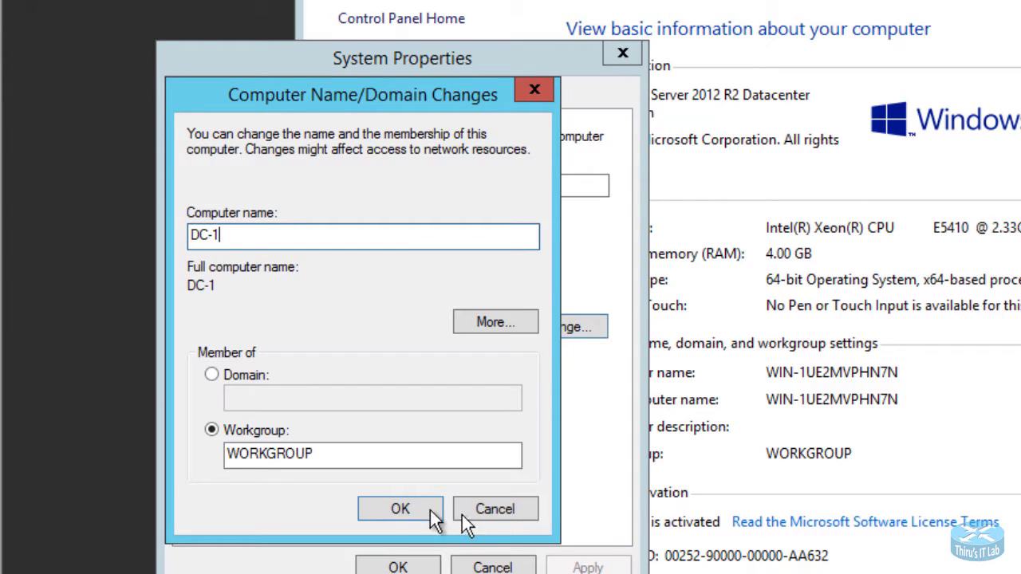
pyautogui.click(391, 510)
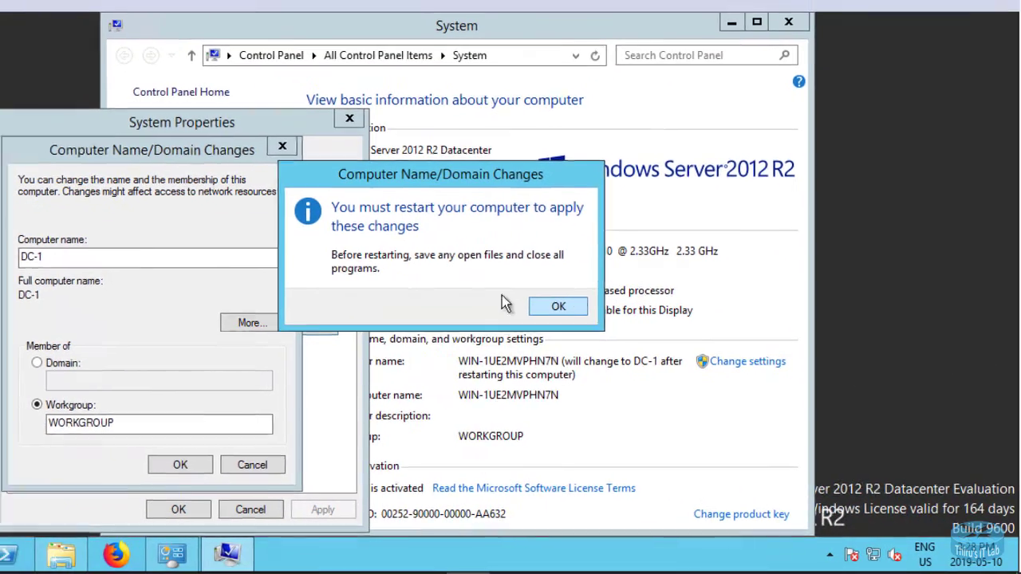
pyautogui.click(552, 305)
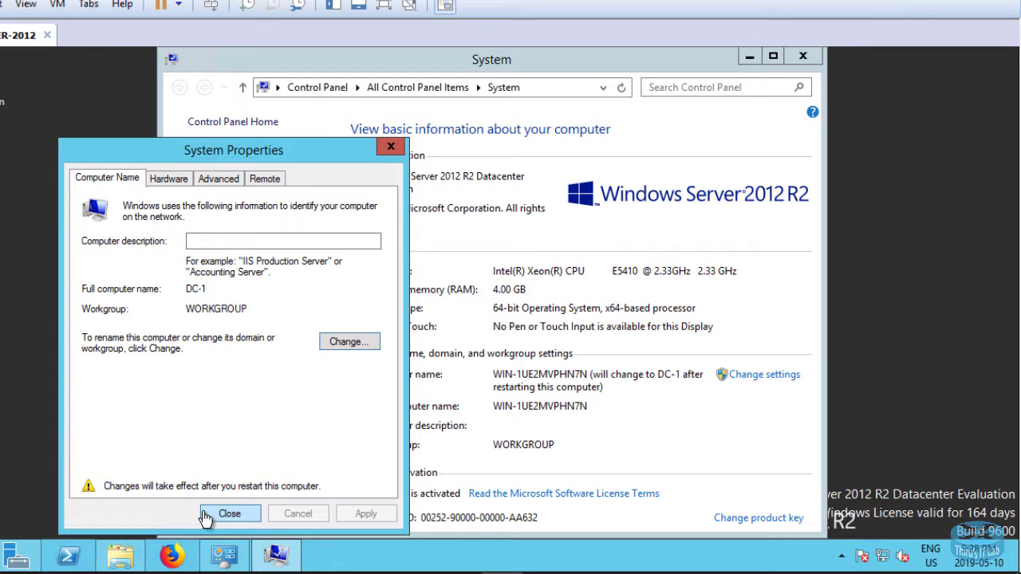
# - Close System Properties while postponing the restart, and close the System and This PC windows
pyautogui.click(230, 514)
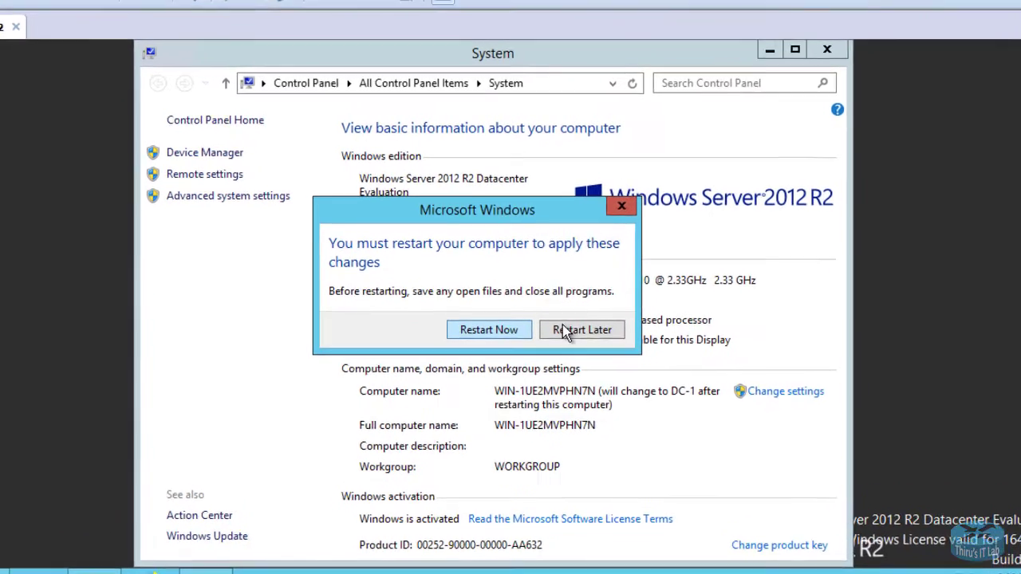
pyautogui.click(598, 372)
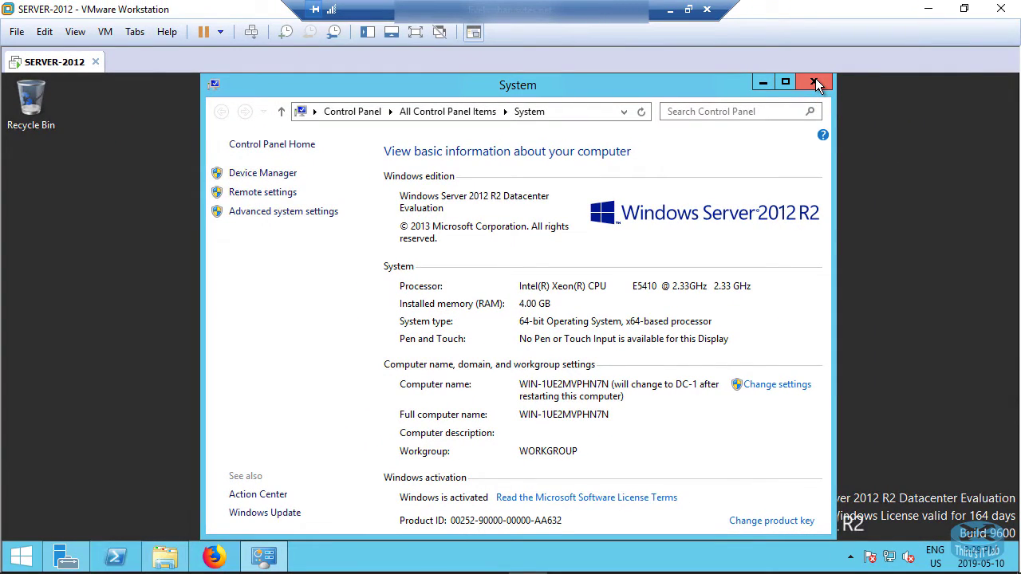
pyautogui.click(814, 80)
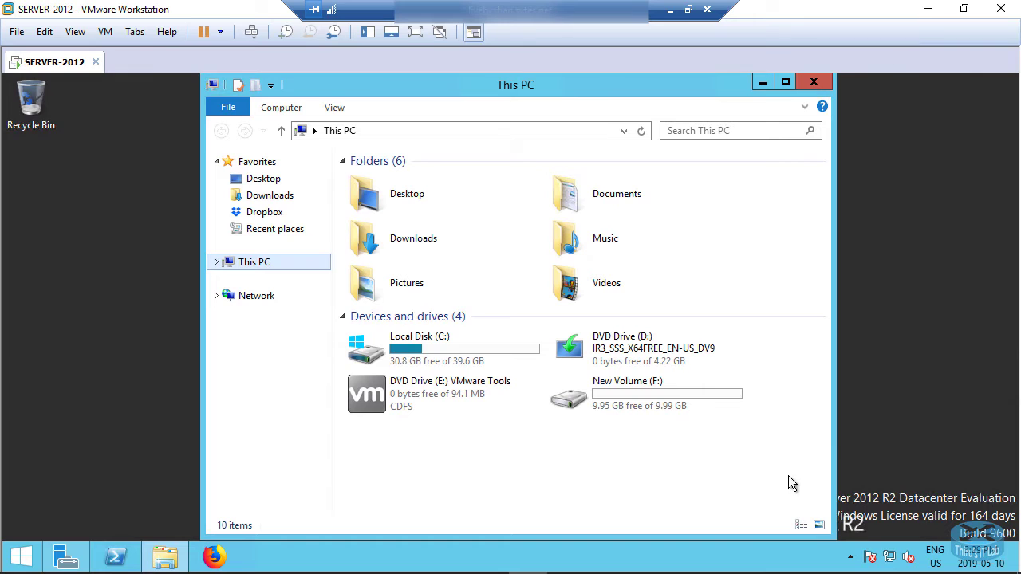
pyautogui.click(813, 82)
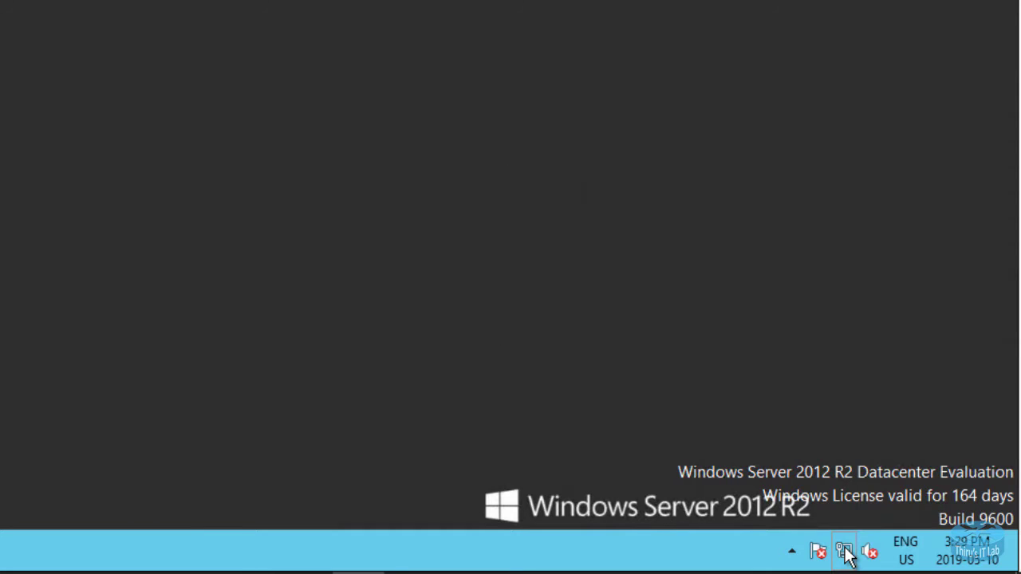
# - Open the Internet Protocol Version 4 (TCP/IPv4) properties of the Ethernet0 adapter from the Network and Sharing Center
pyautogui.rightClick(846, 551)
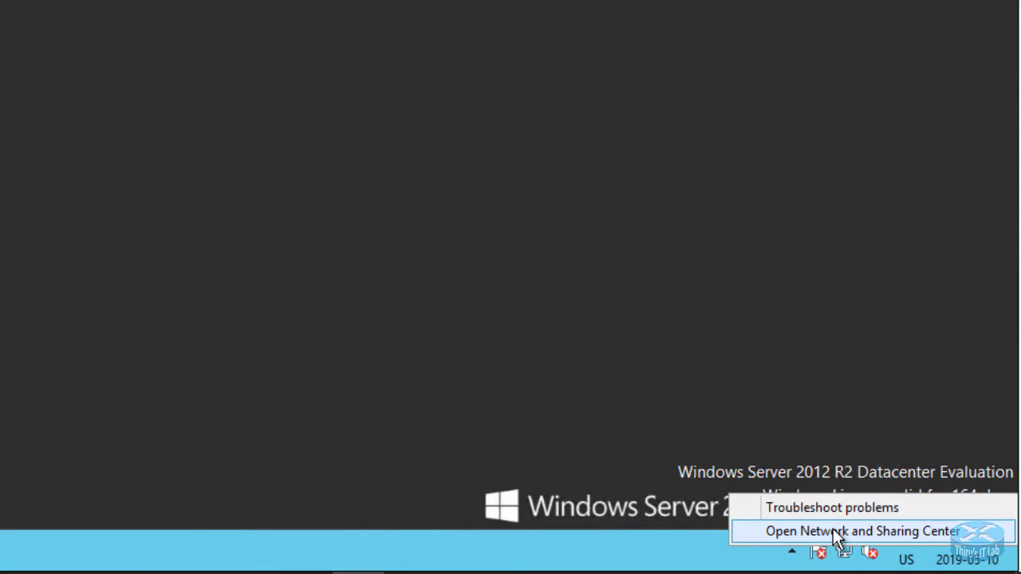
pyautogui.click(836, 533)
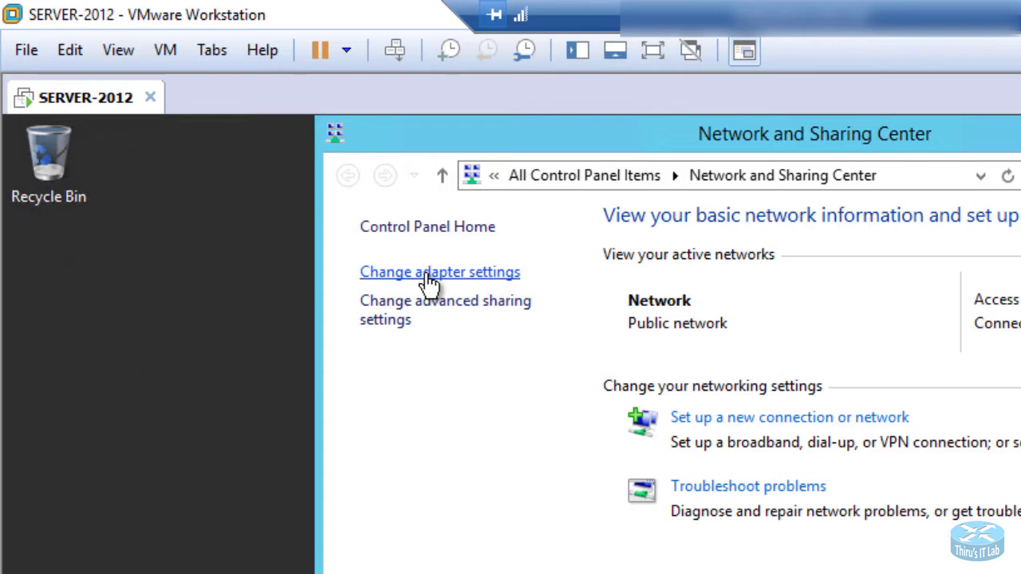
pyautogui.click(429, 276)
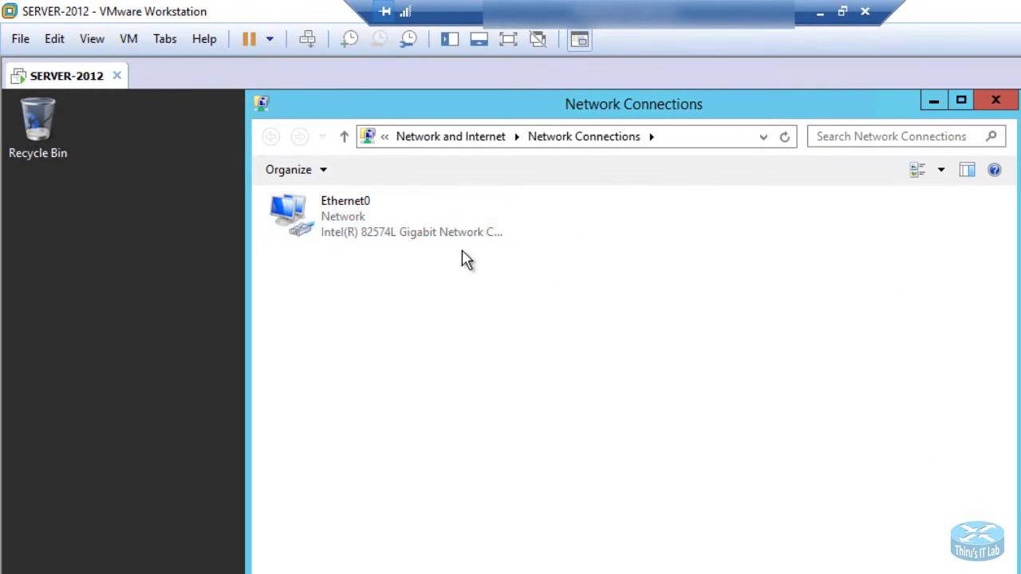
pyautogui.click(375, 231)
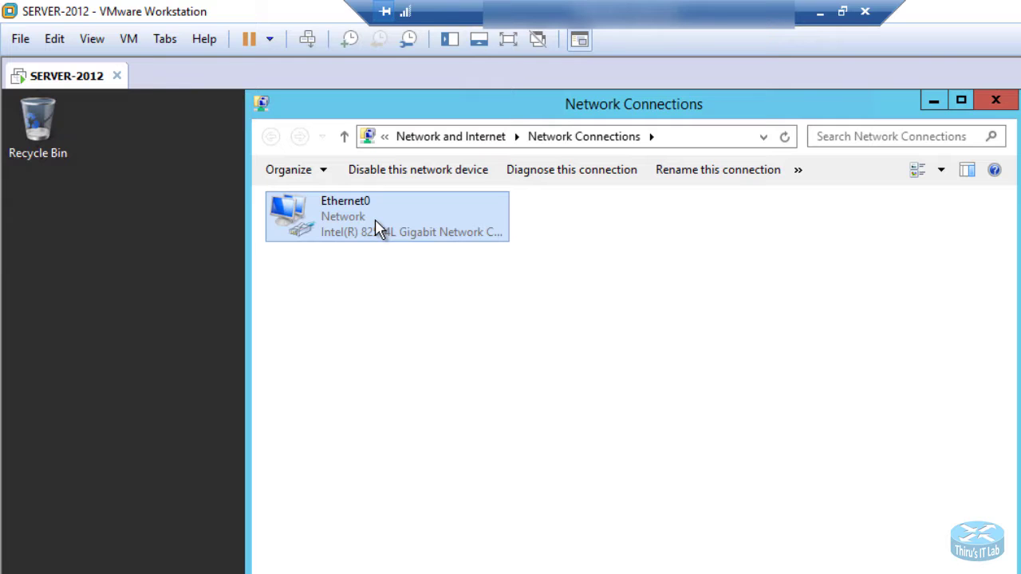
pyautogui.rightClick(375, 229)
pyautogui.click(369, 394)
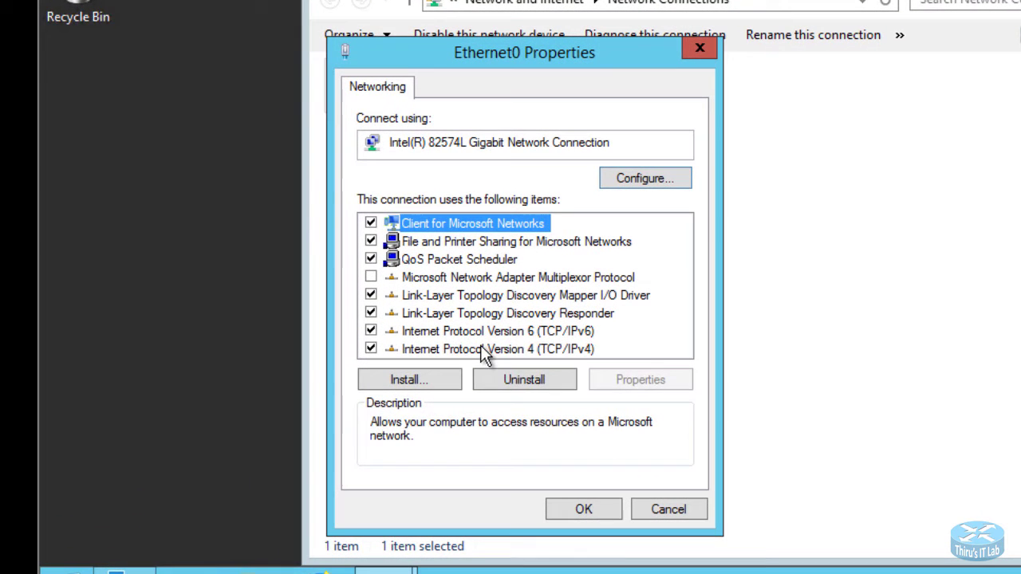
pyautogui.click(349, 393)
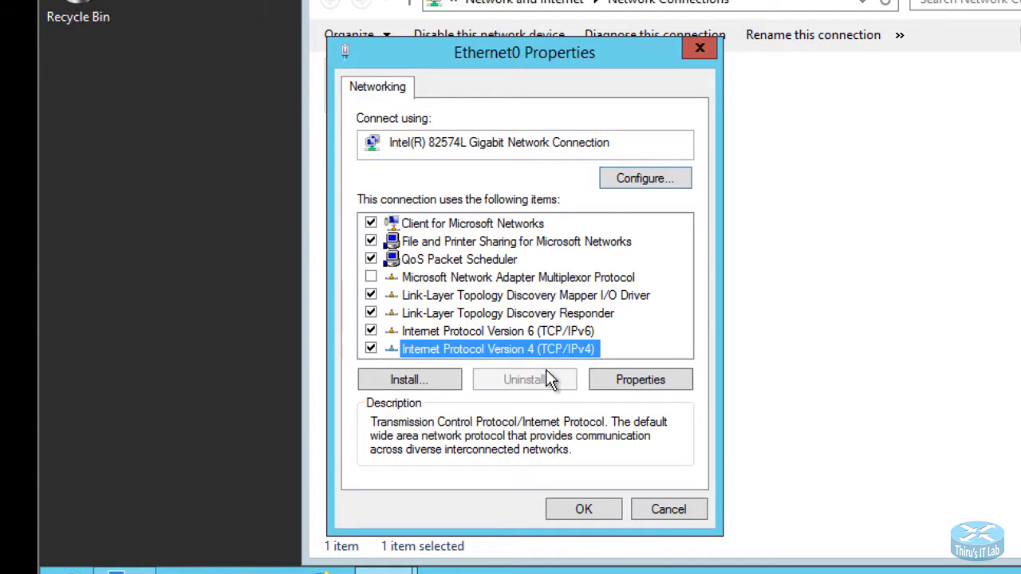
pyautogui.click(643, 382)
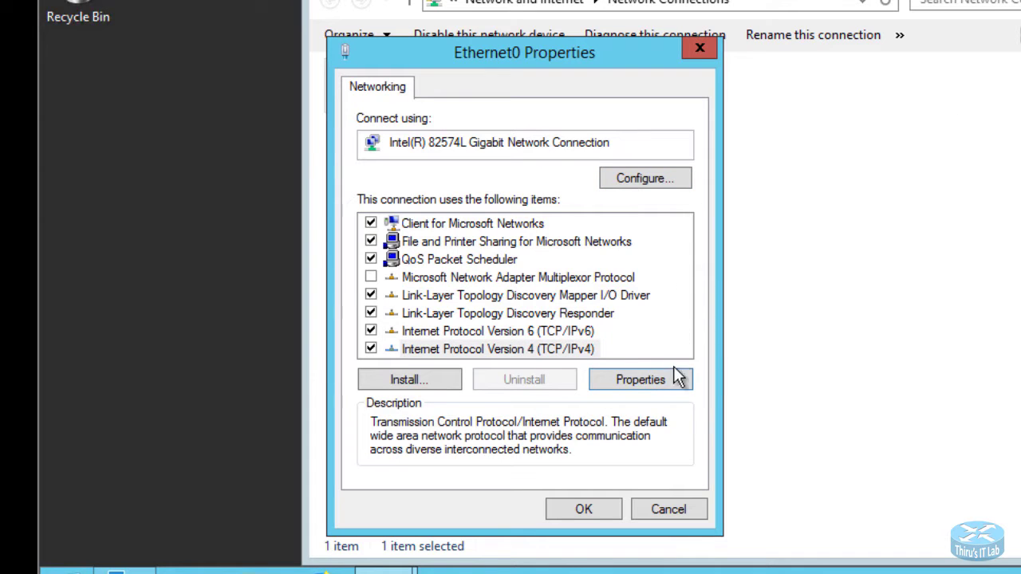
pyautogui.click(631, 386)
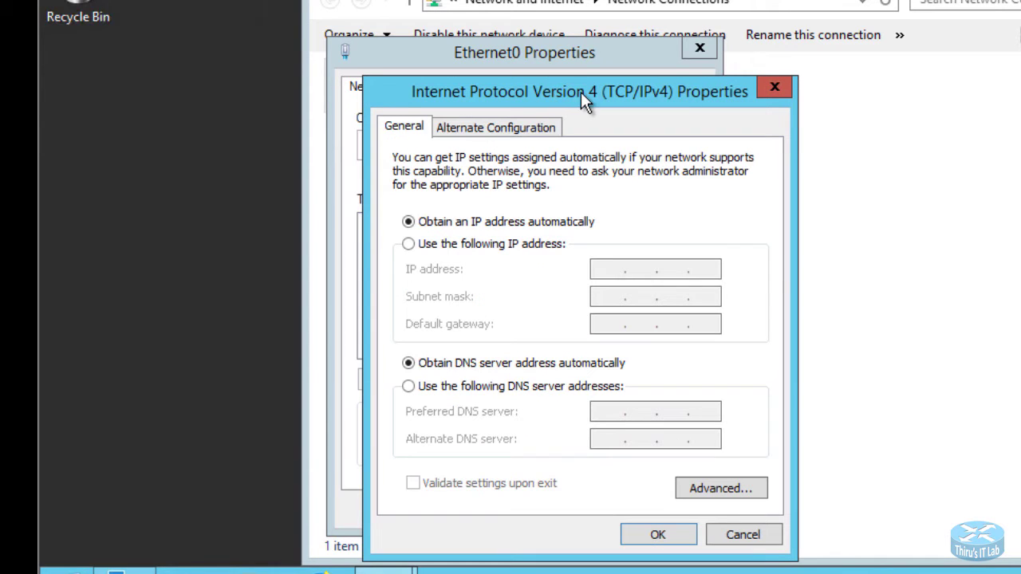
# - Assign the static IP address 100.0.0.200 with subnet mask 255.255.255.0 and default gateway 100.0.0.1
pyautogui.click(409, 244)
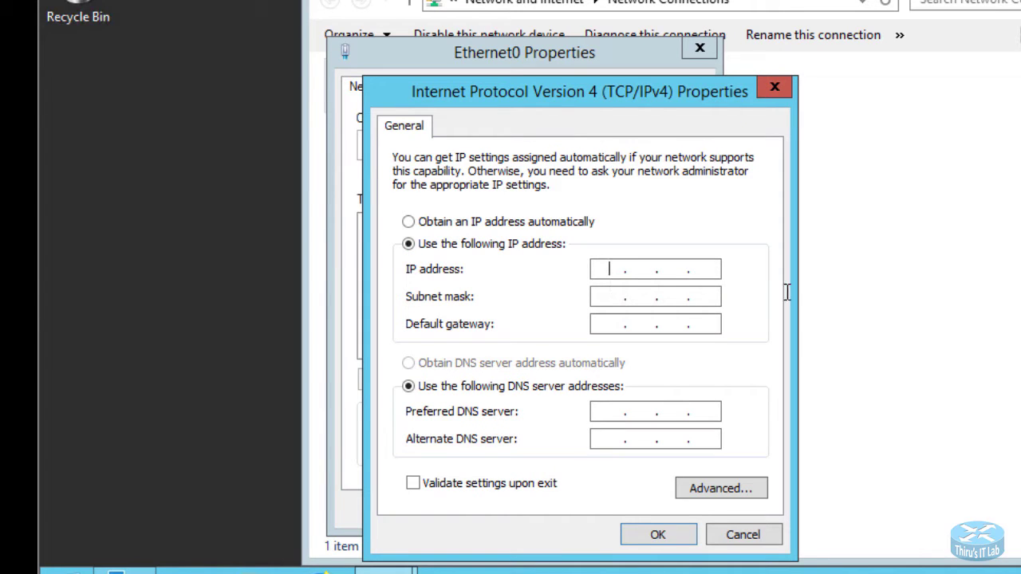
pyautogui.write('100.0.0.200')
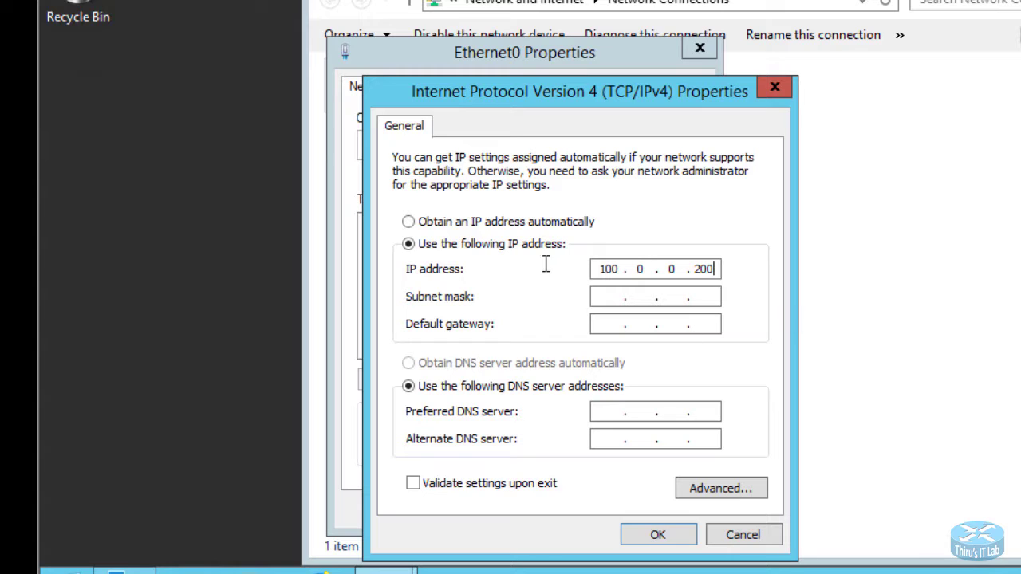
pyautogui.click(604, 296)
pyautogui.moveTo(635, 297); pyautogui.dragTo(676, 299)
pyautogui.write('255 . 255')
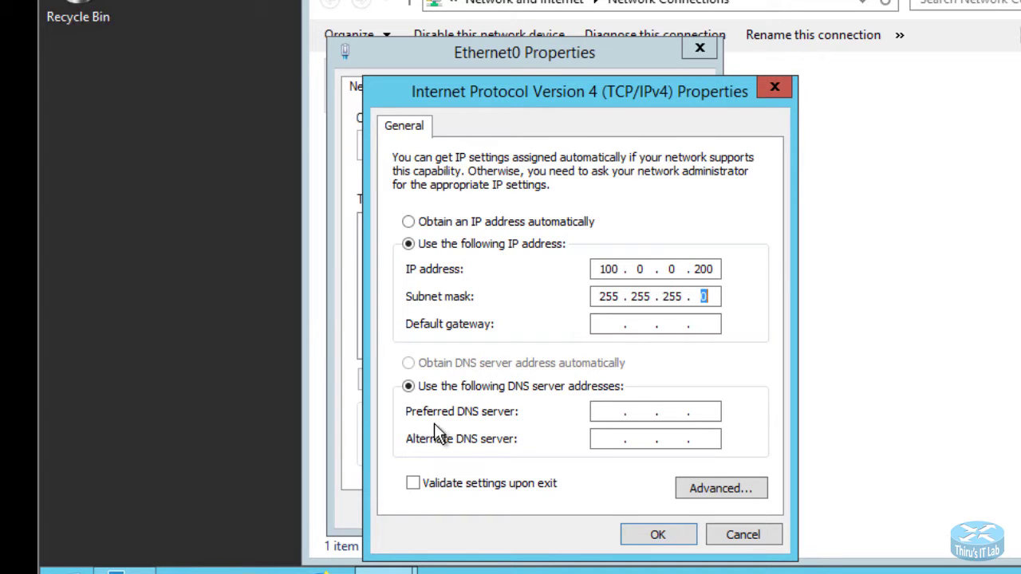
pyautogui.click(609, 322)
pyautogui.write('100 . 0 . 0 . 1')
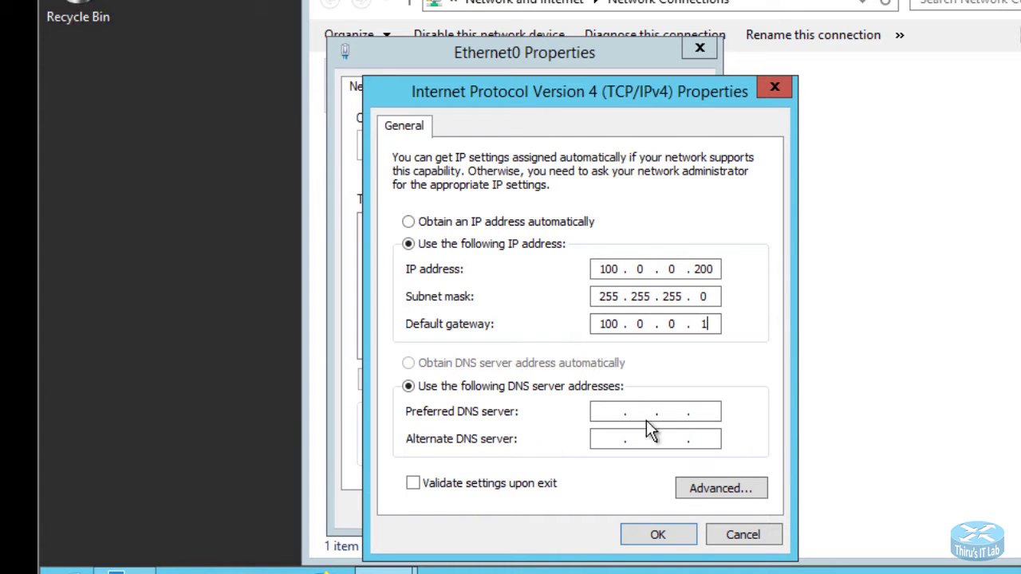
# - Set the preferred DNS server to 127.0.0.1, apply the IPv4 settings and close the Ethernet0 properties
pyautogui.click(606, 412)
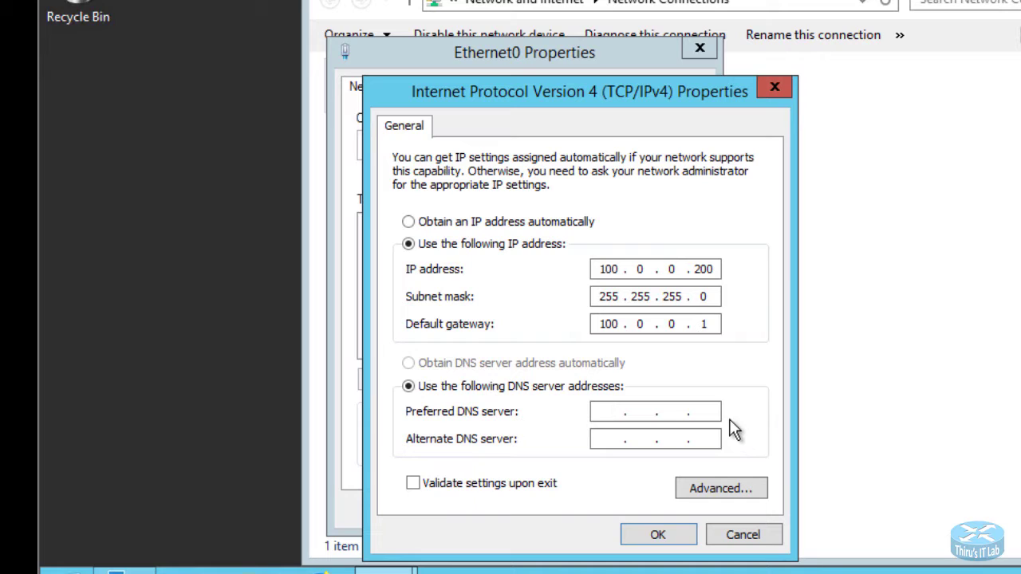
pyautogui.write('120...')
pyautogui.click(612, 412)
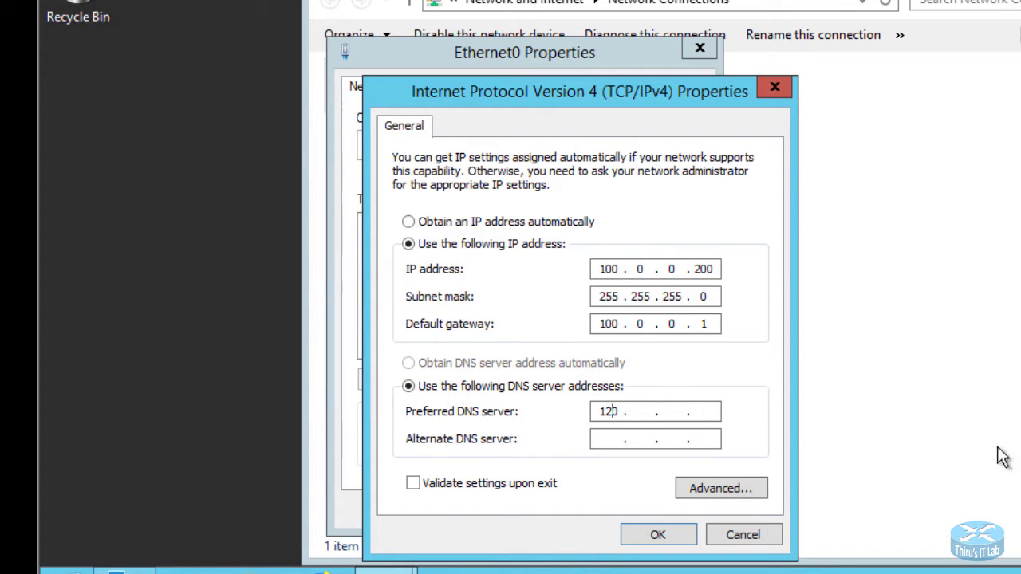
pyautogui.press('Delete')
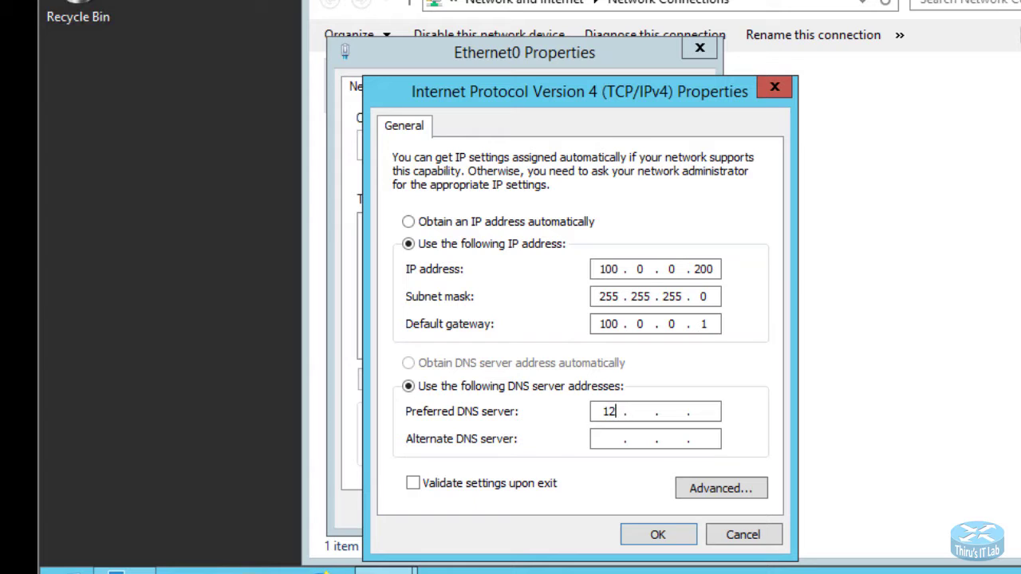
pyautogui.write('70.0.1')
pyautogui.click(667, 542)
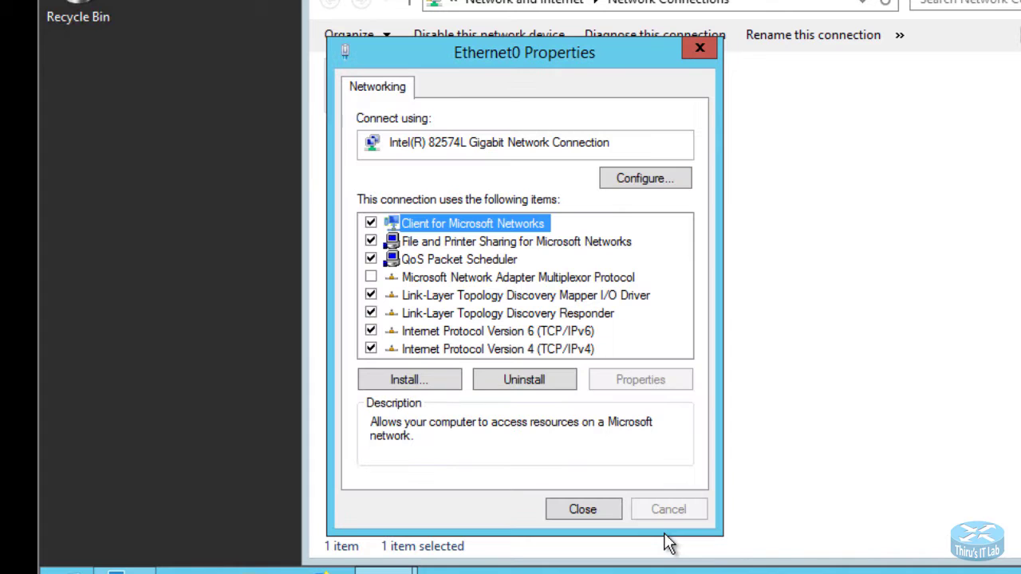
pyautogui.click(583, 517)
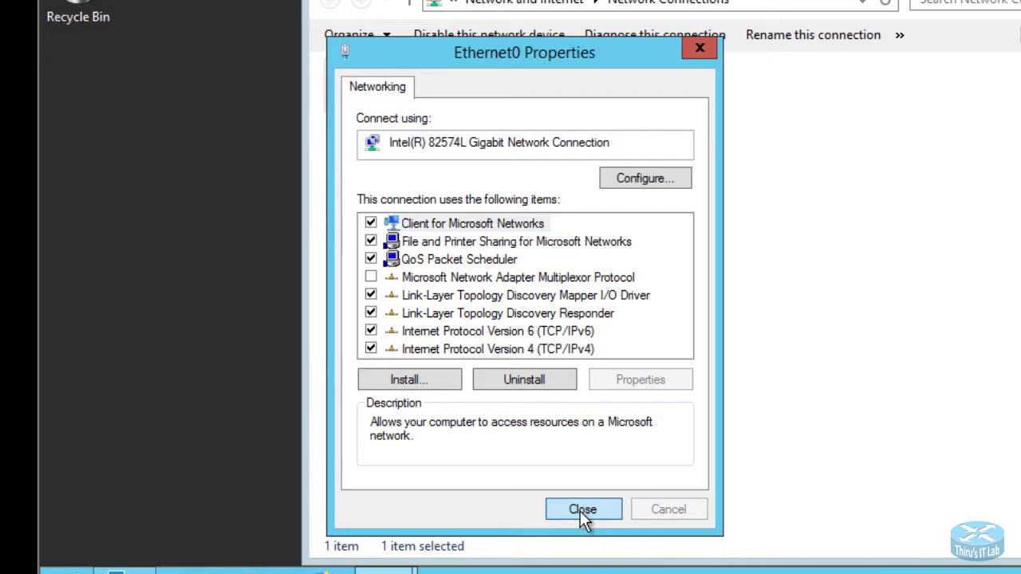
pyautogui.click(662, 287)
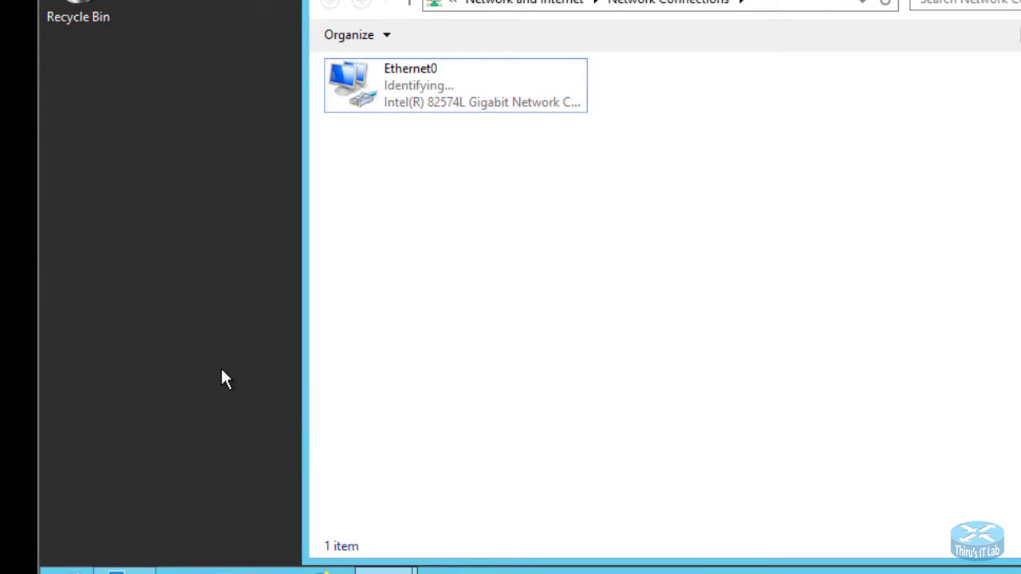
# - Open a Command Prompt and run ipconfig to check the adapter's IP configuration
pyautogui.press('super+r')
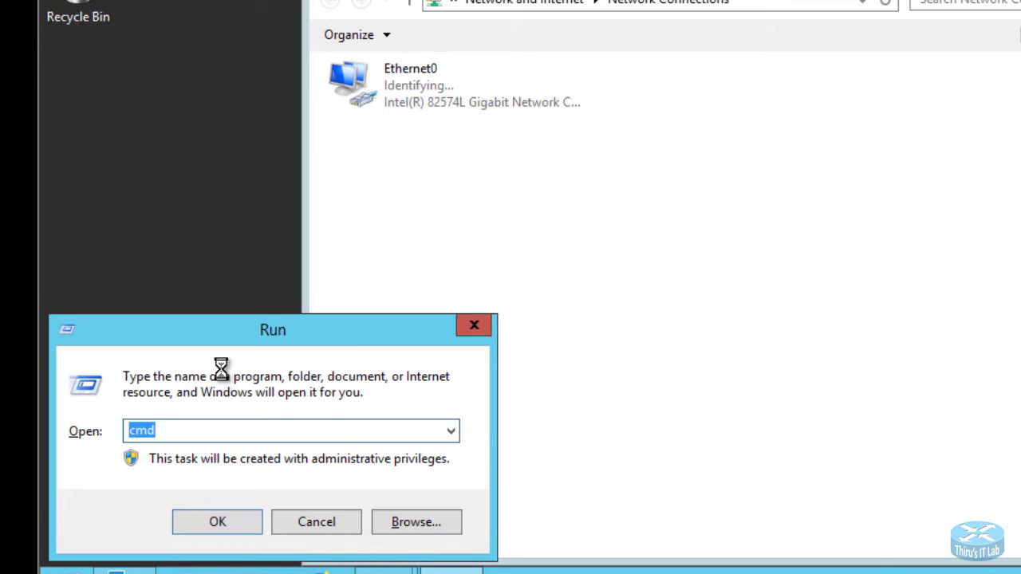
pyautogui.press('Return')
pyautogui.write('IPCO')
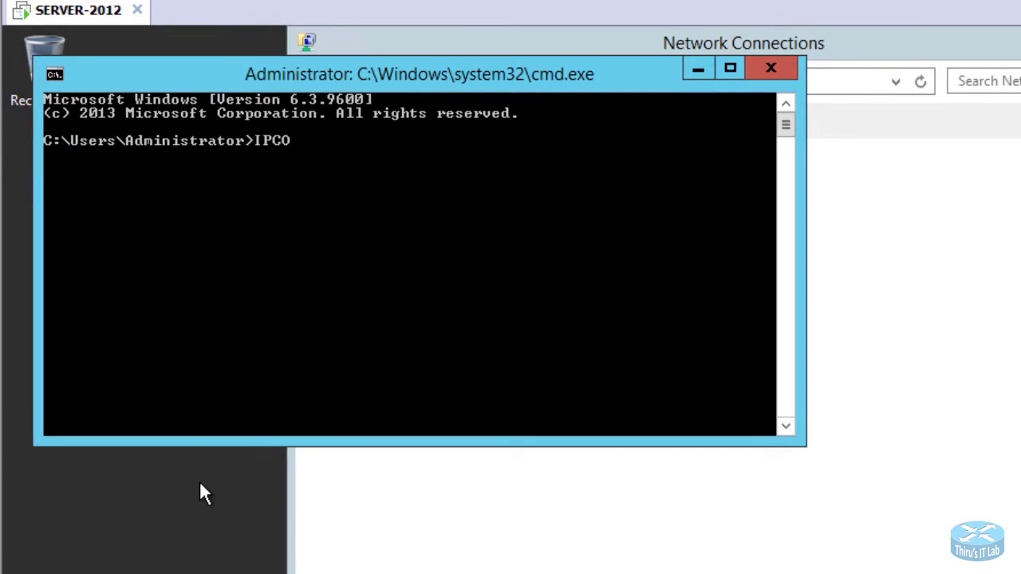
pyautogui.write('NFIG')
pyautogui.press('BackSpace')
pyautogui.press('BackSpace')
pyautogui.press('BackSpace')
pyautogui.press('BackSpace')
pyautogui.press('BackSpace')
pyautogui.press('BackSpace')
pyautogui.press('BackSpace')
pyautogui.press('BackSpace')
pyautogui.write('ipconfig')
pyautogui.press('Return')
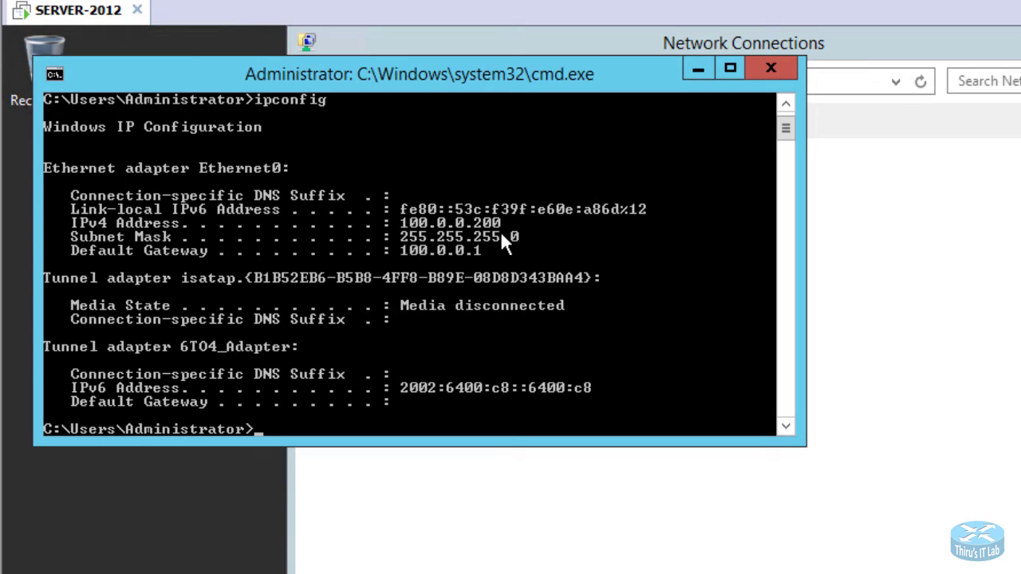
# - Run ipconfig /all in an enlarged Command Prompt and check the Ethernet0 adapter's DNS server entry
pyautogui.press('Up')
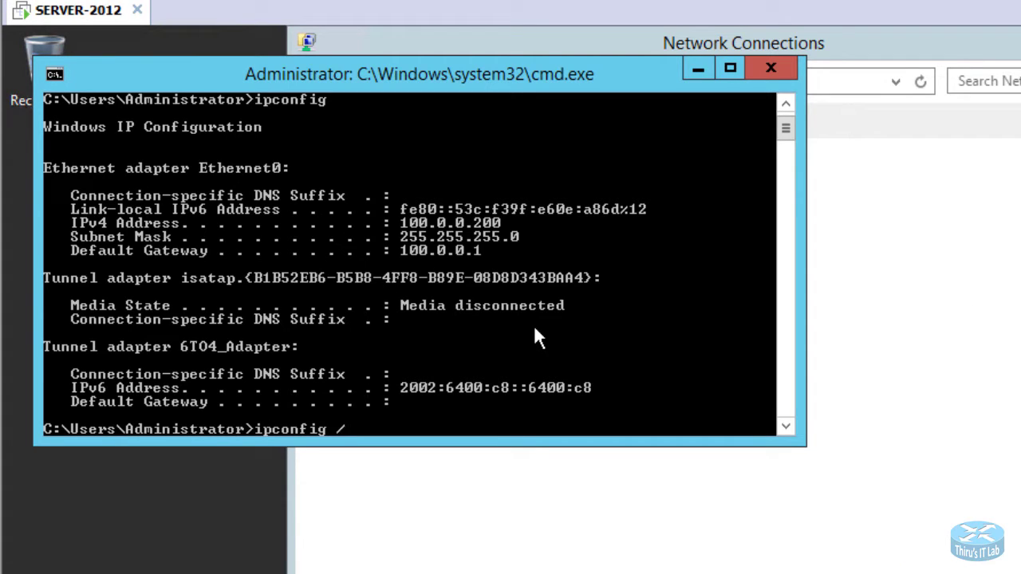
pyautogui.write('/all')
pyautogui.press('Return')
pyautogui.click(730, 68)
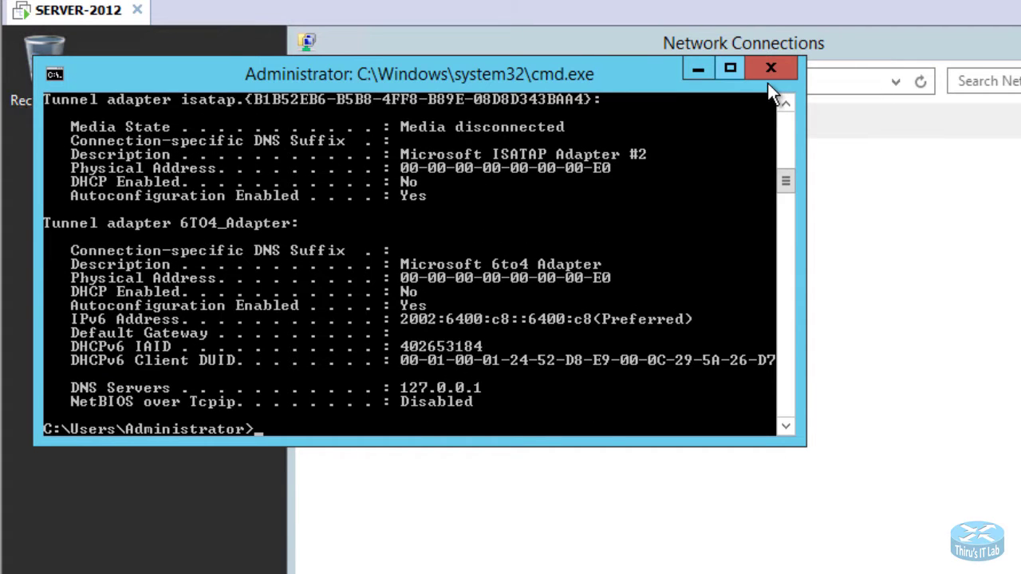
pyautogui.scroll(2, 672, 255)
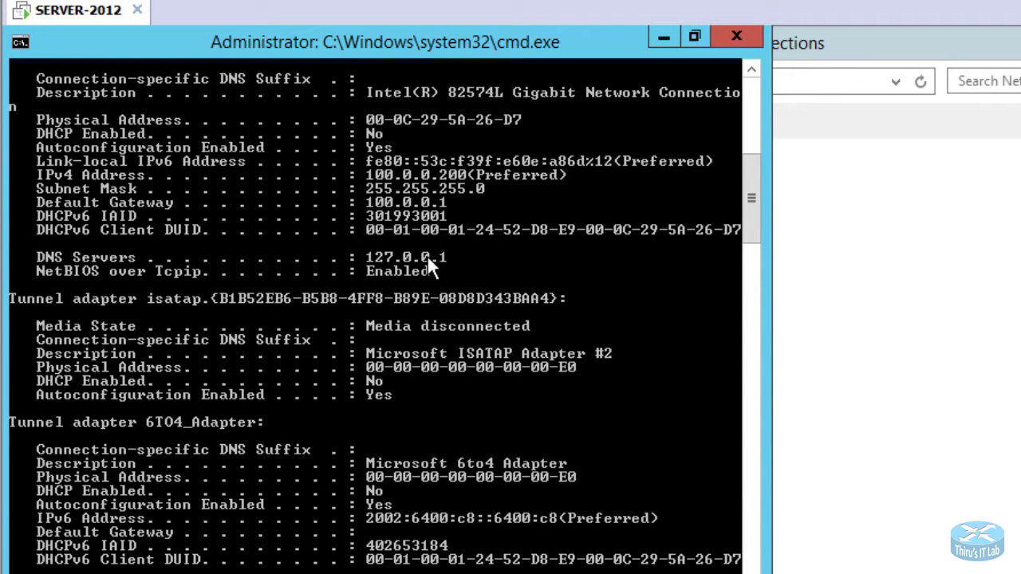
# - Close the Command Prompt, Network Connections and Network and Sharing Center windows, and refresh the desktop
pyautogui.click(748, 41)
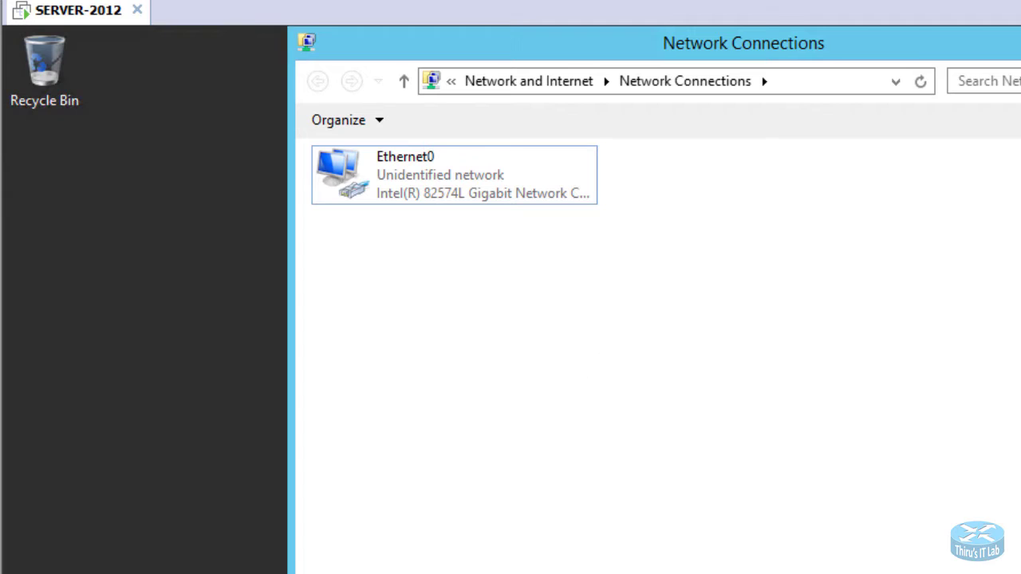
pyautogui.click(815, 82)
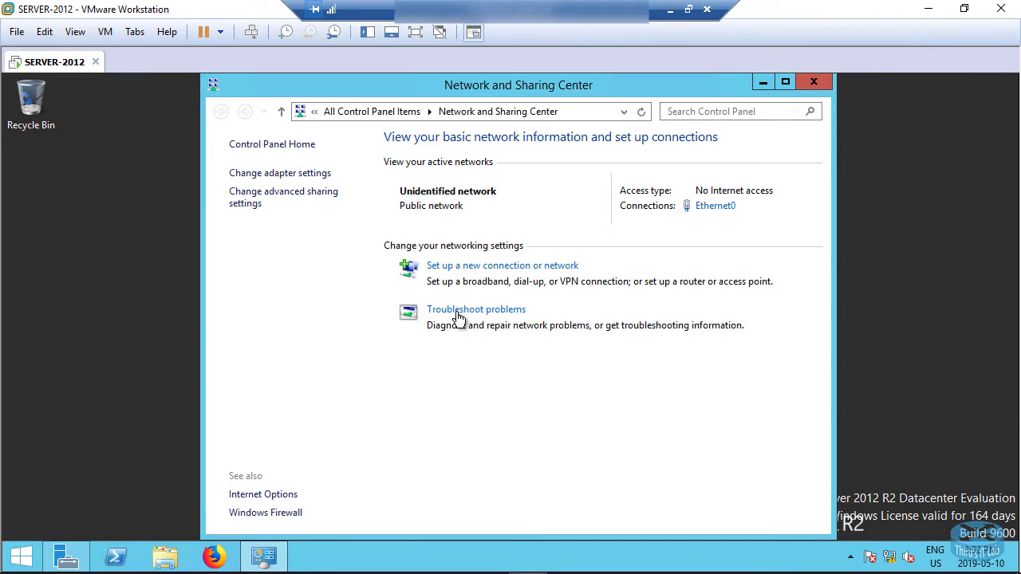
pyautogui.click(814, 81)
pyautogui.rightClick(275, 224)
pyautogui.click(297, 272)
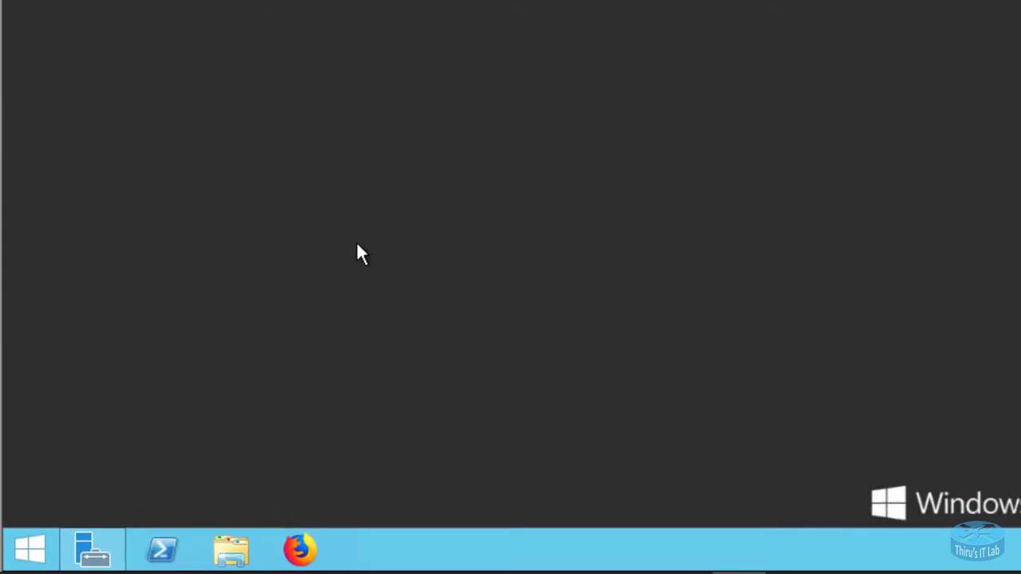
# - Restart the server, giving Other (Planned) as the shutdown reason
pyautogui.rightClick(36, 547)
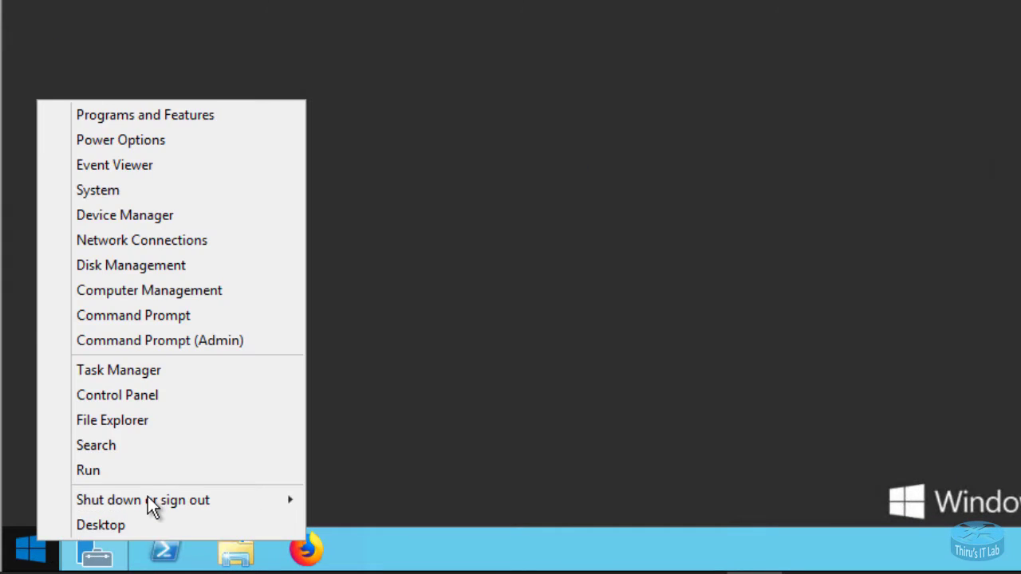
pyautogui.moveTo(199, 502)
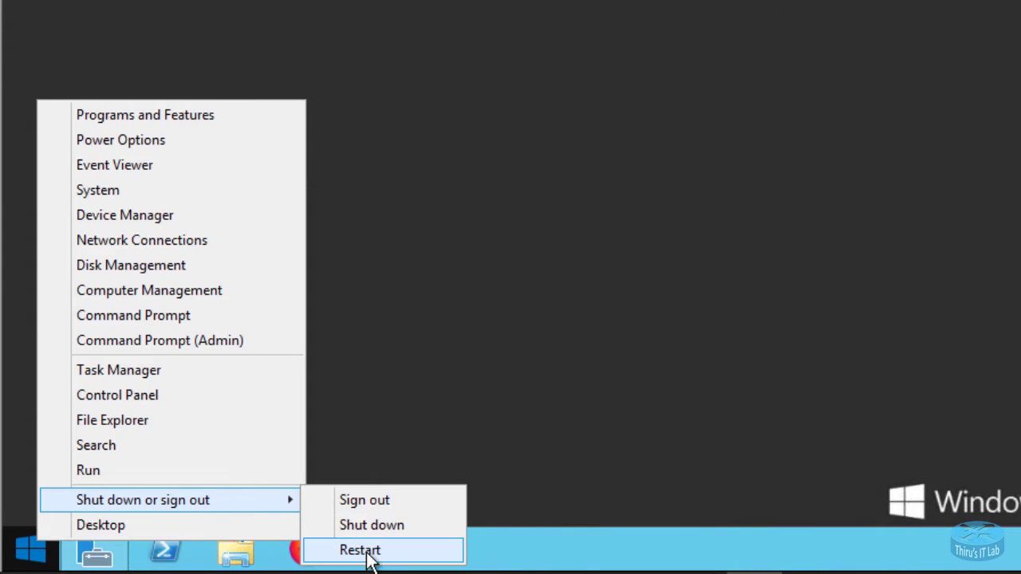
pyautogui.click(359, 550)
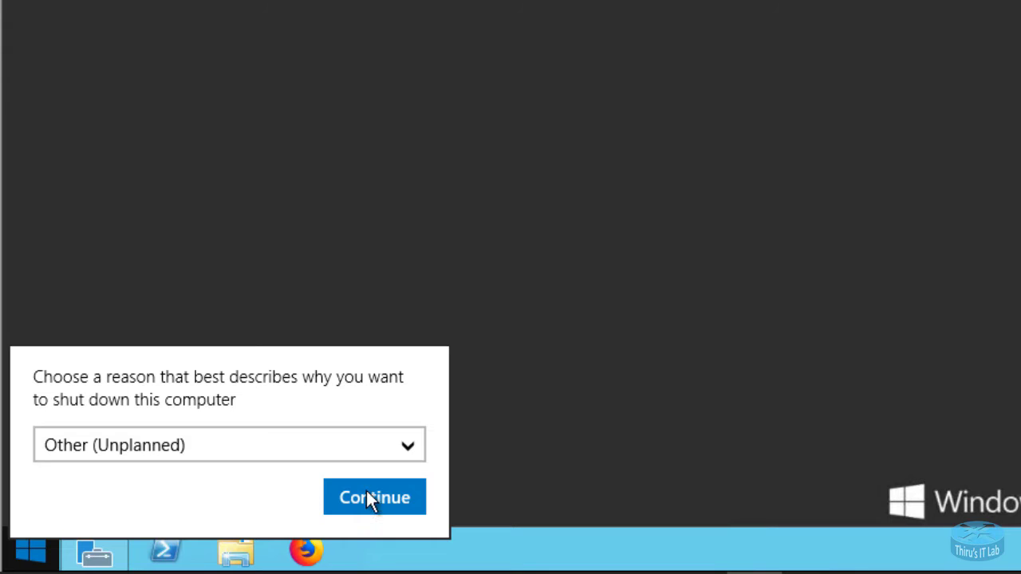
pyautogui.click(198, 448)
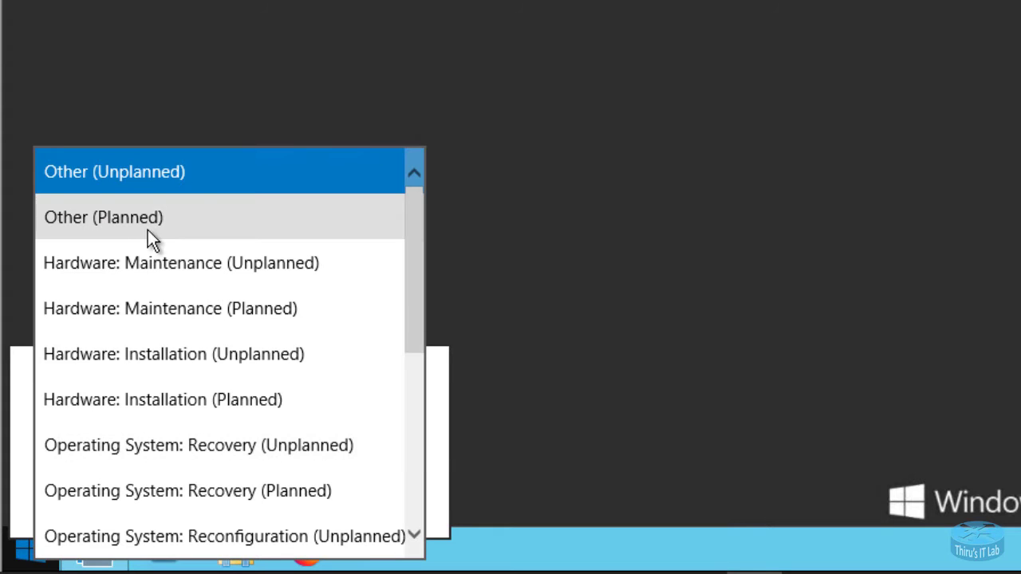
pyautogui.click(149, 231)
pyautogui.click(359, 500)
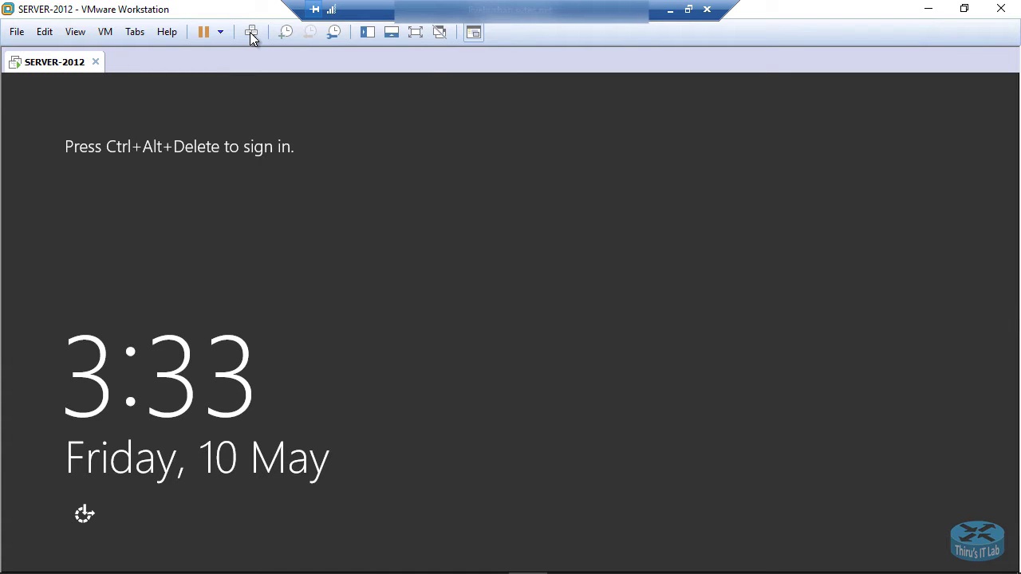
# - Unlock the server's sign-in screen and log on as Administrator with the account password
pyautogui.press('ctrl+alt+Insert')
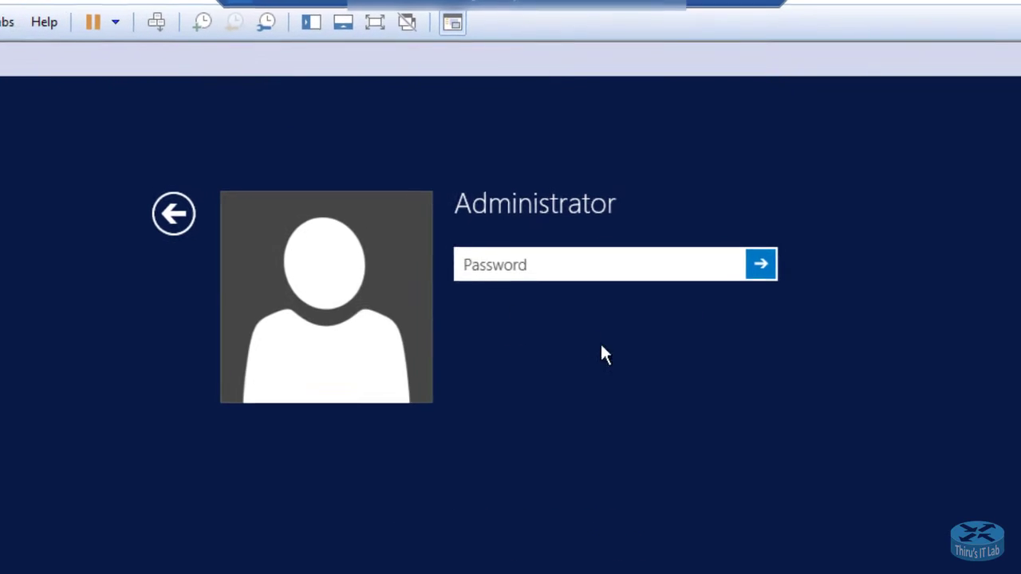
pyautogui.write('••')
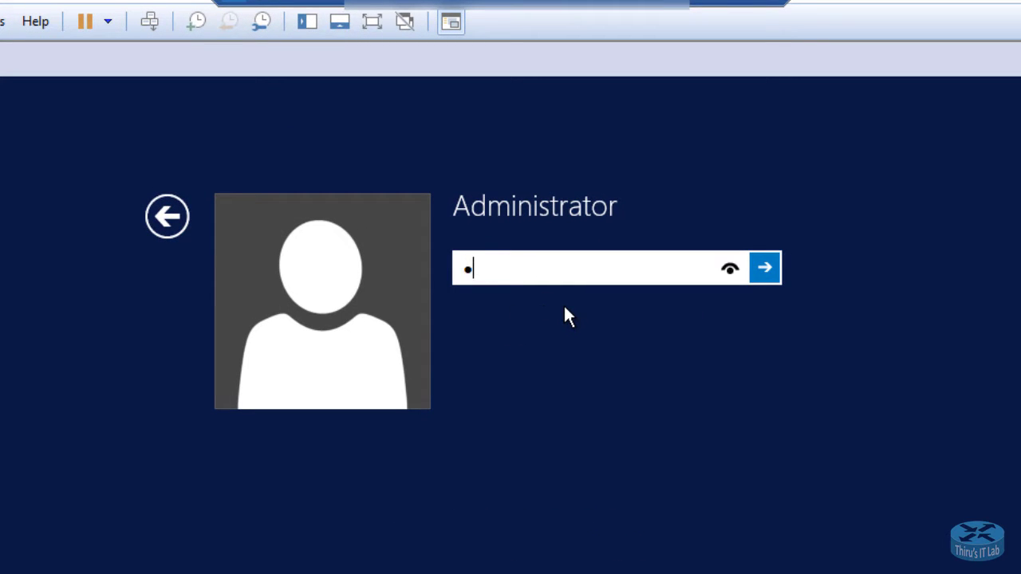
pyautogui.write('••••••')
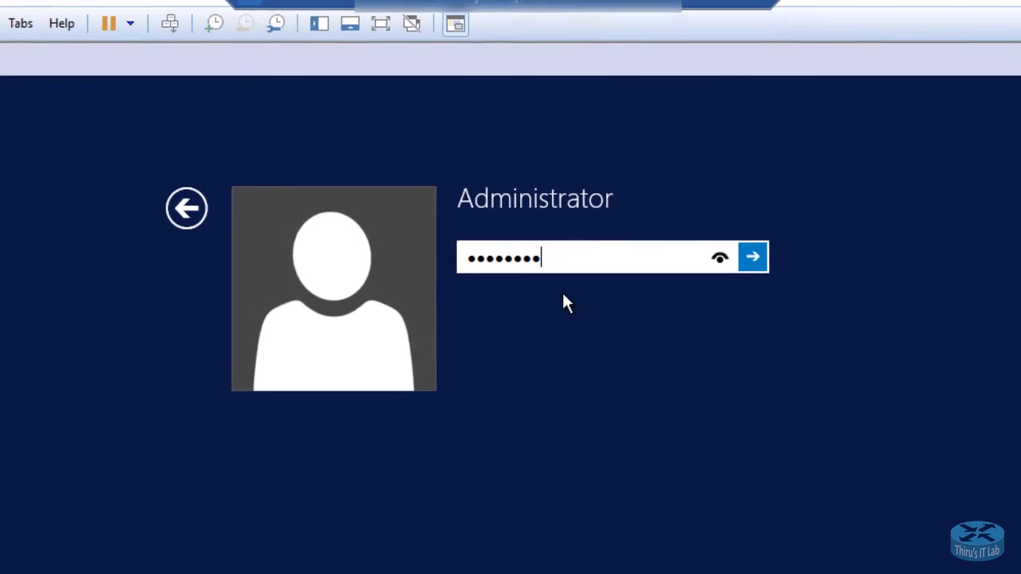
pyautogui.press('Return')
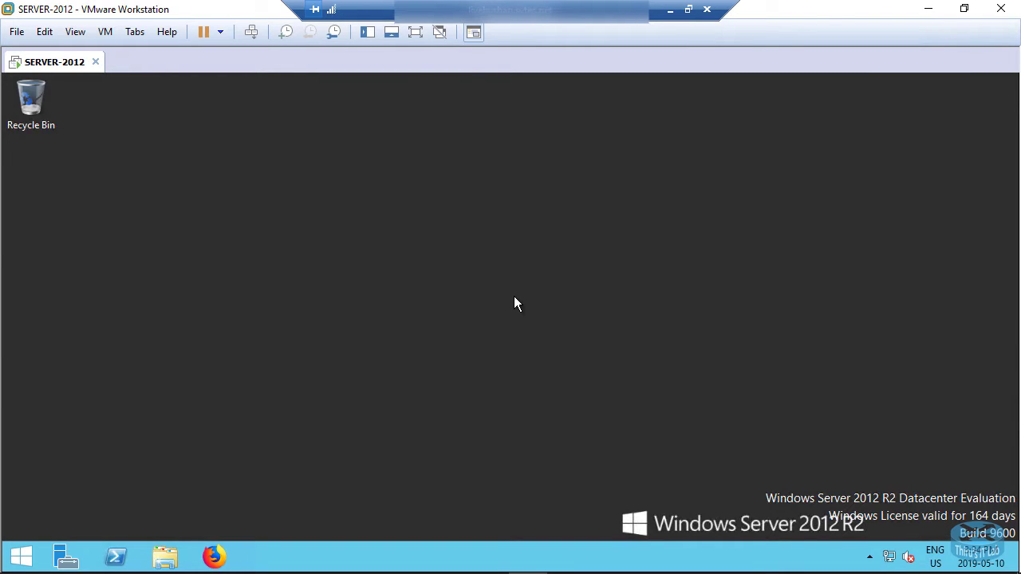
# - Open Server Manager and maximize its window
pyautogui.click(117, 556)
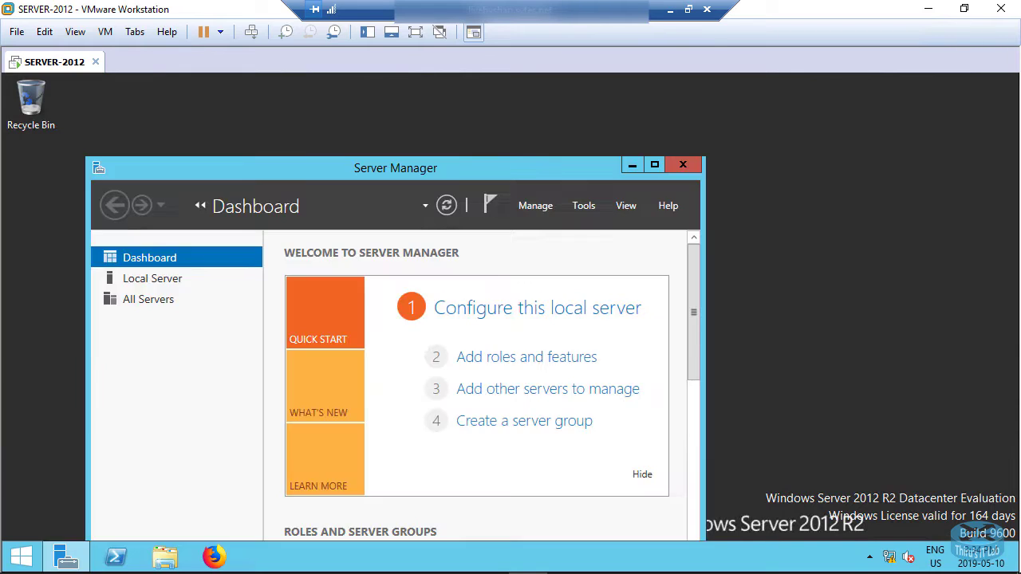
pyautogui.click(653, 169)
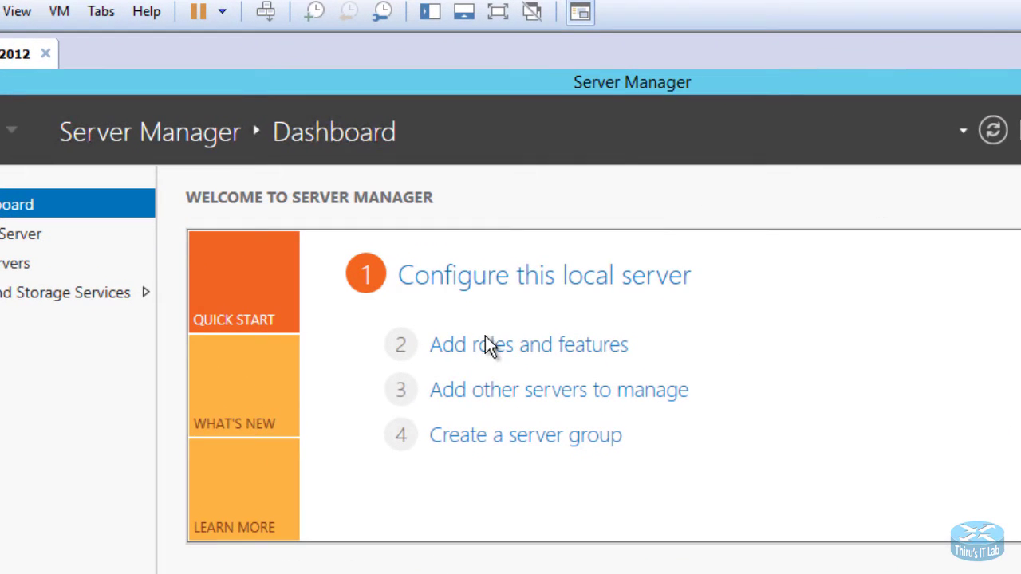
pyautogui.click(484, 347)
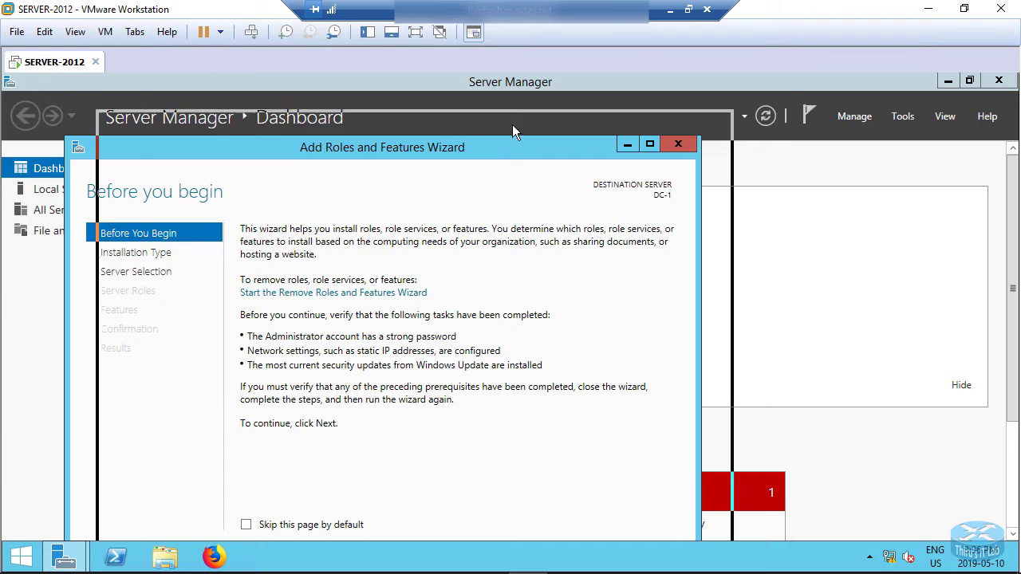
pyautogui.moveTo(577, 73); pyautogui.dragTo(577, 72)
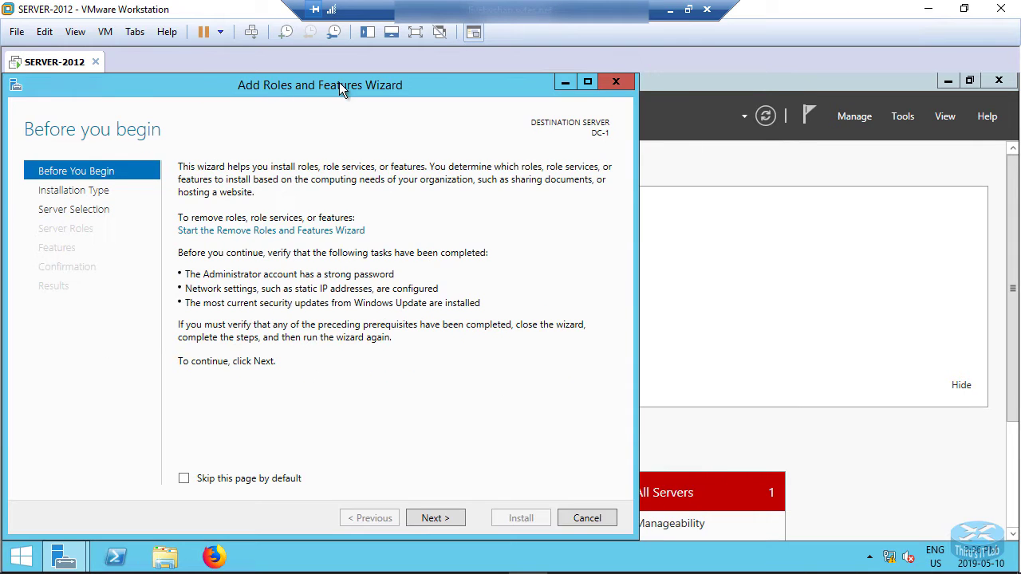
pyautogui.moveTo(342, 83); pyautogui.dragTo(541, 85)
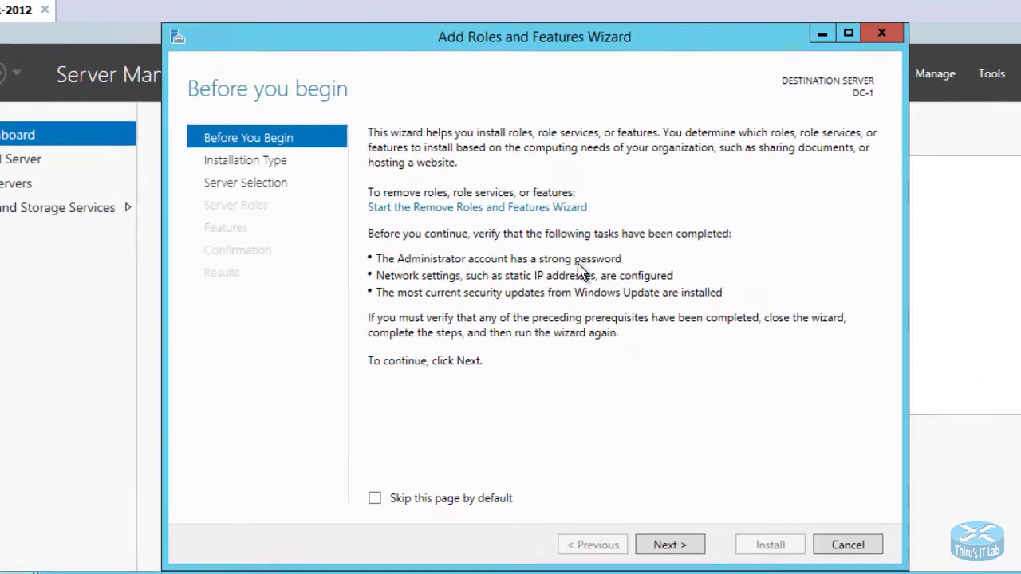
pyautogui.click(674, 547)
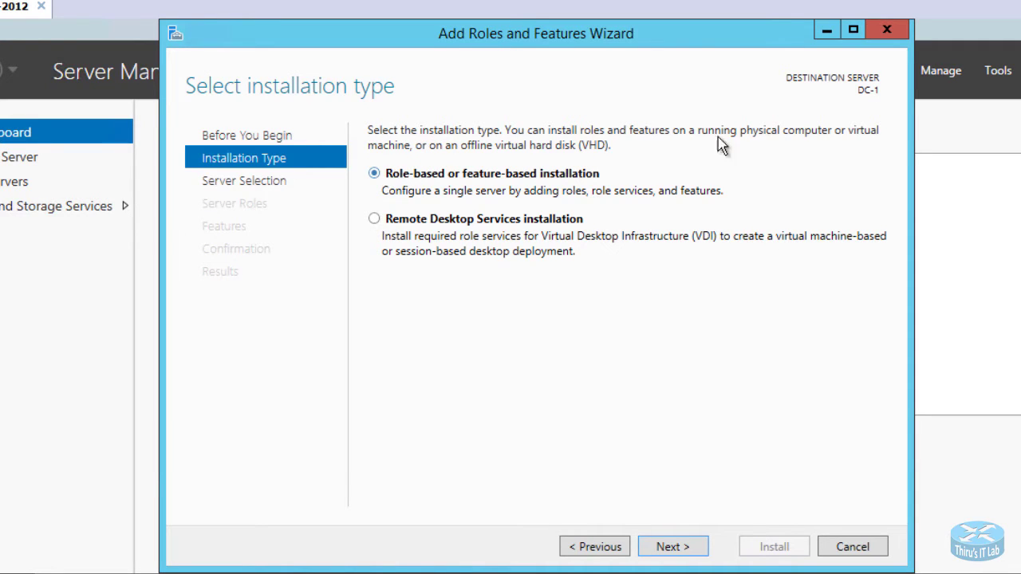
pyautogui.click(663, 545)
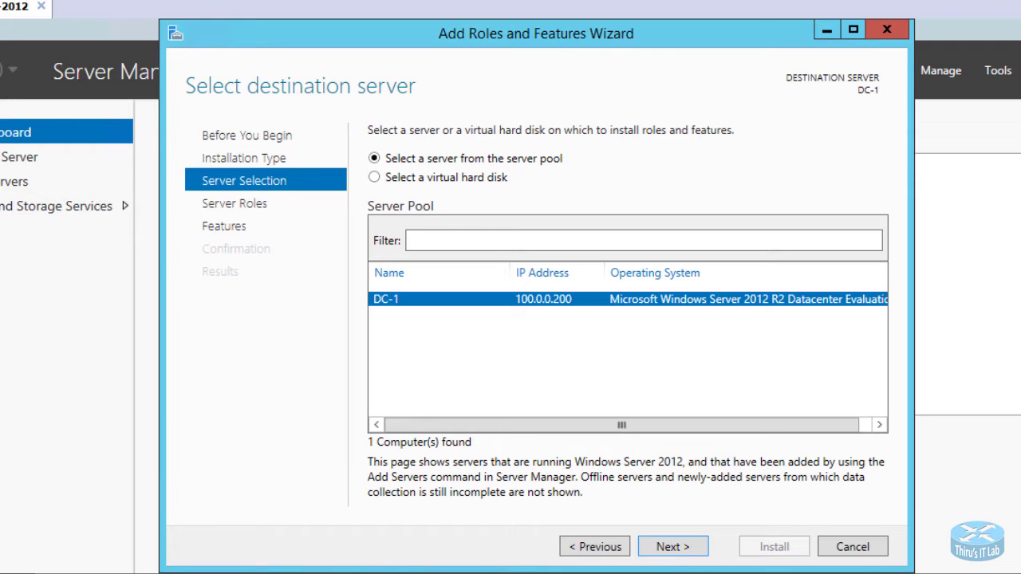
pyautogui.moveTo(590, 284)
pyautogui.mouseDown()
pyautogui.moveTo(519, 276)
pyautogui.moveTo(511, 317)
pyautogui.moveTo(597, 299)
pyautogui.moveTo(591, 284)
pyautogui.mouseUp()
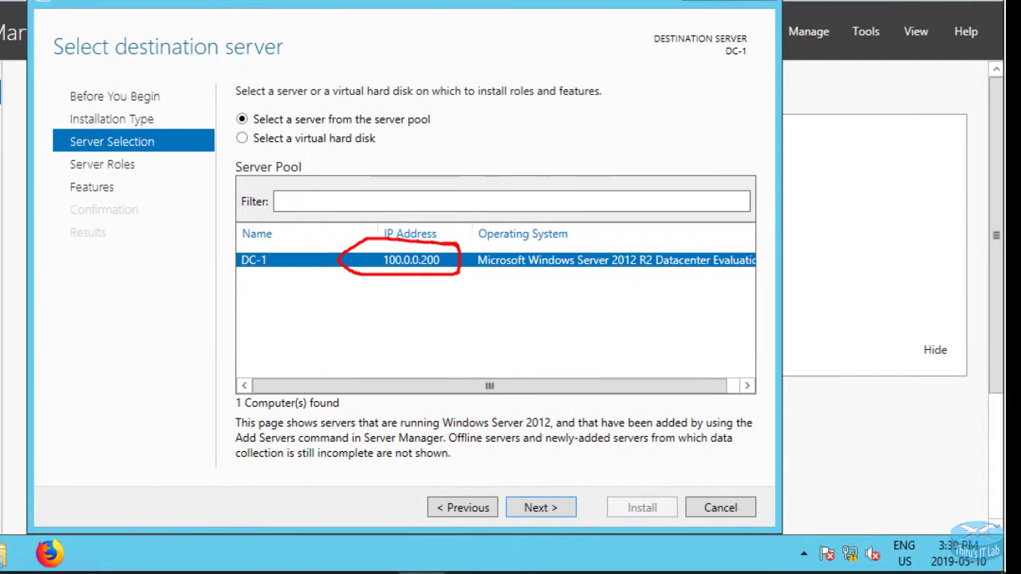
pyautogui.press('Escape')
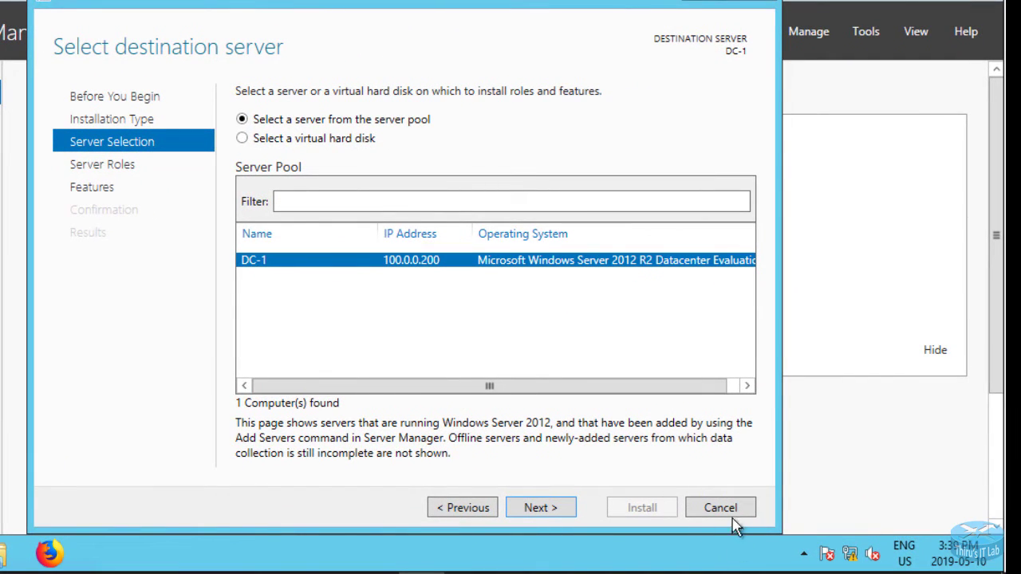
pyautogui.click(715, 509)
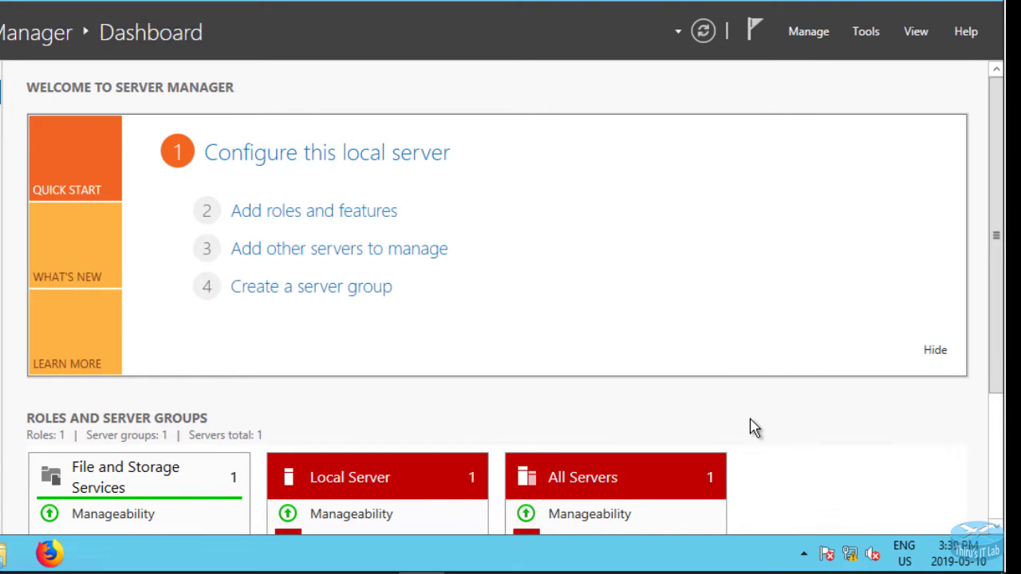
# - Reopen the Internet Protocol Version 4 (TCP/IPv4) properties of Ethernet0 through the Network and Sharing Center's adapter settings
pyautogui.rightClick(850, 554)
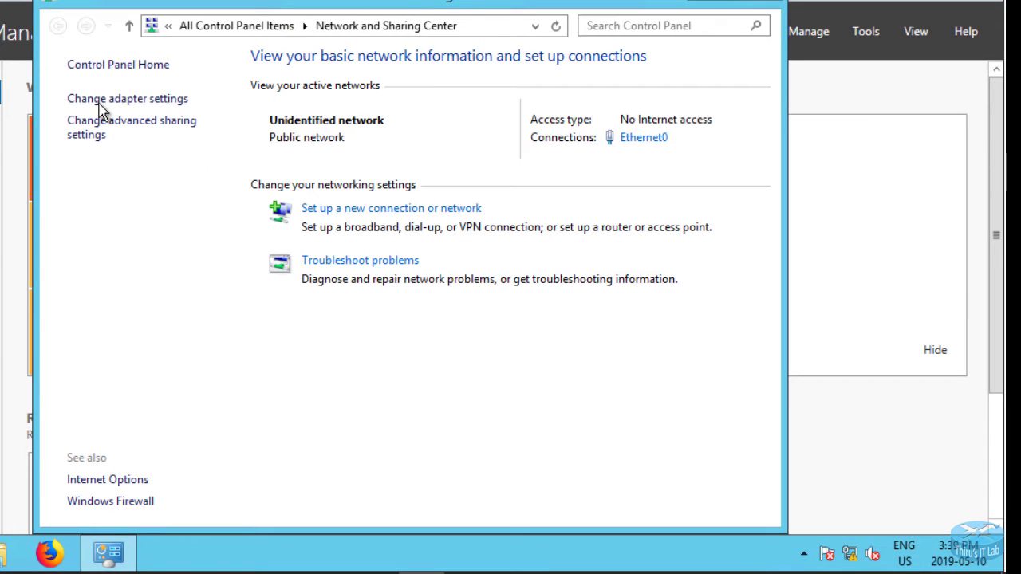
pyautogui.click(112, 98)
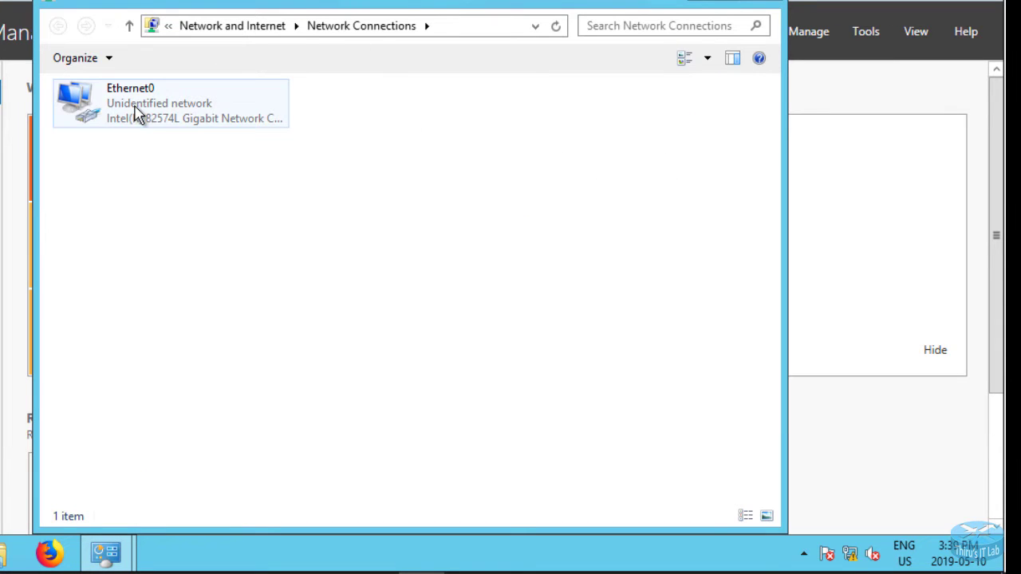
pyautogui.click(135, 109)
pyautogui.rightClick(136, 109)
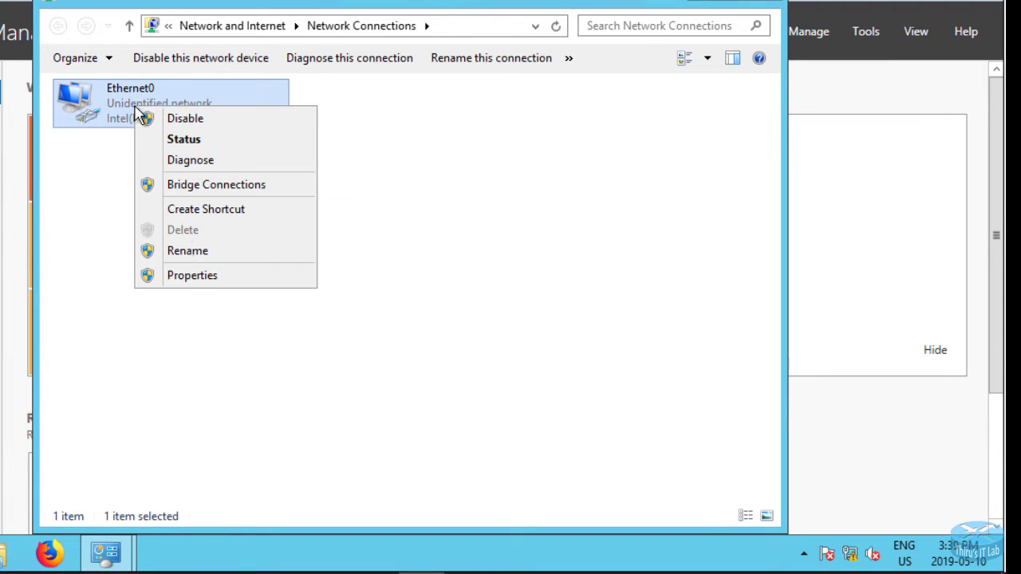
pyautogui.click(209, 279)
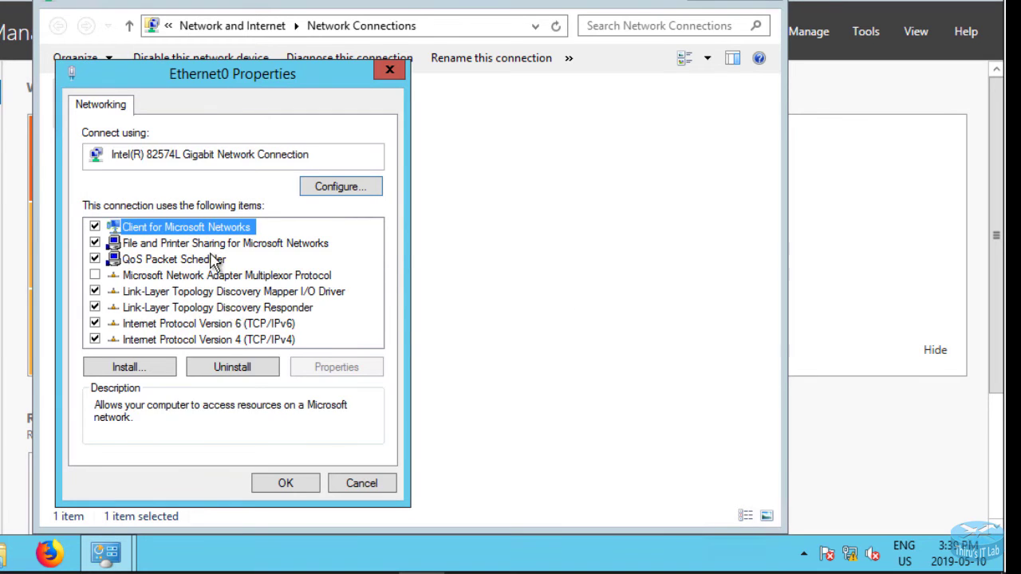
pyautogui.click(311, 341)
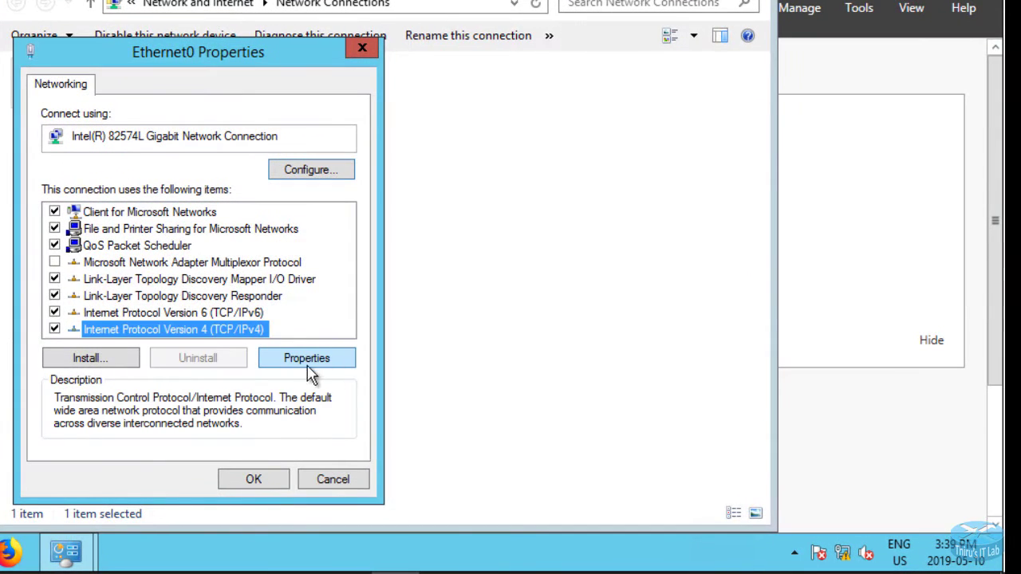
pyautogui.click(303, 363)
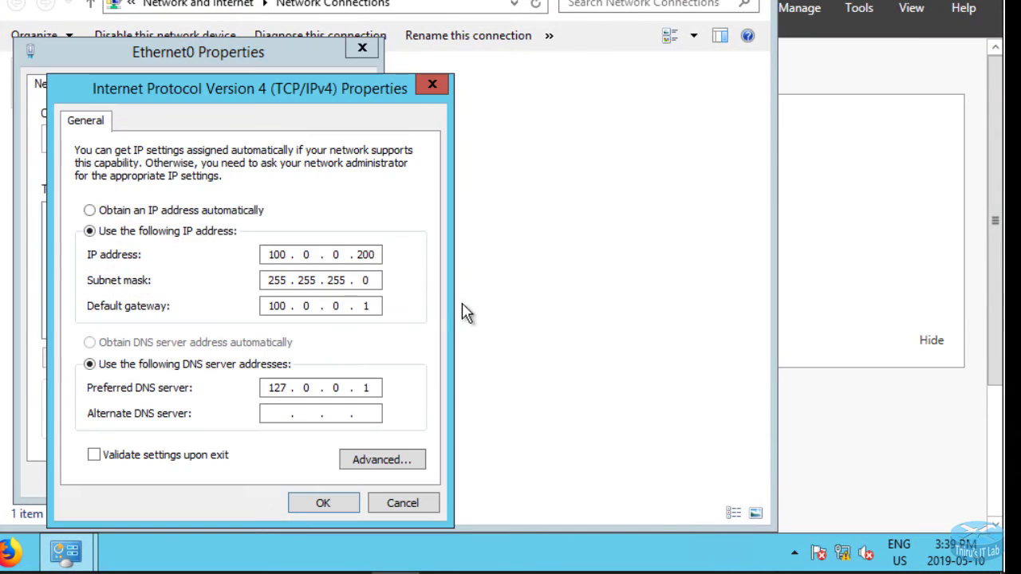
# - Set Ethernet0's IPv4 address to 10.0.0.200 and default gateway to 10.0.0.1, save the settings, and close Network Connections
pyautogui.click(283, 255)
pyautogui.press('Delete')
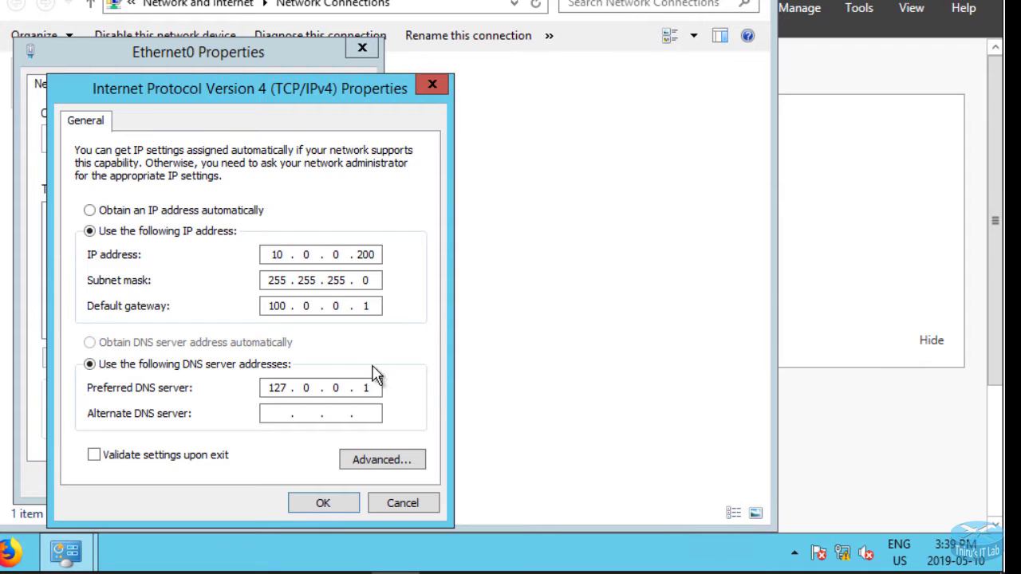
pyautogui.click(322, 504)
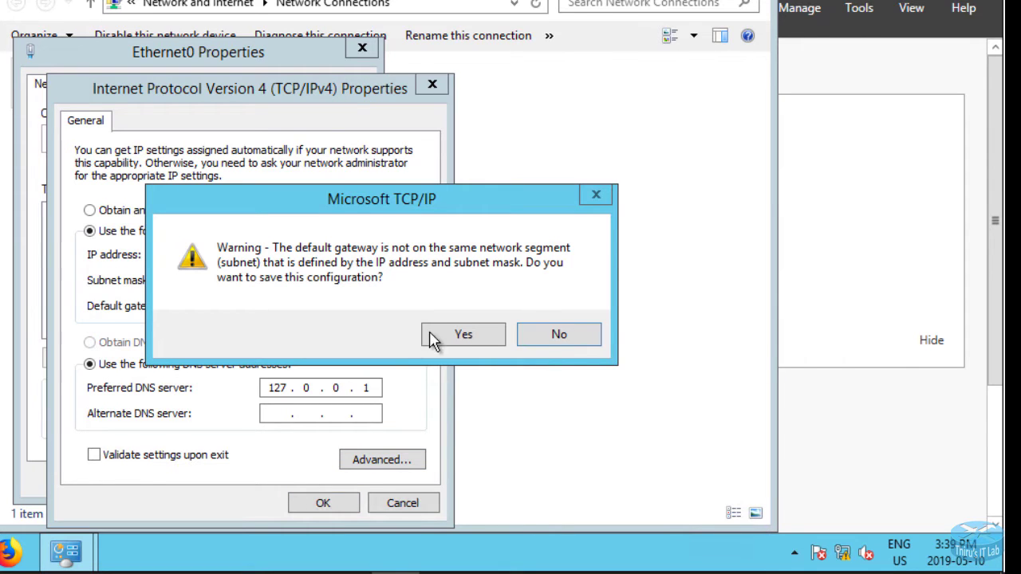
pyautogui.click(565, 341)
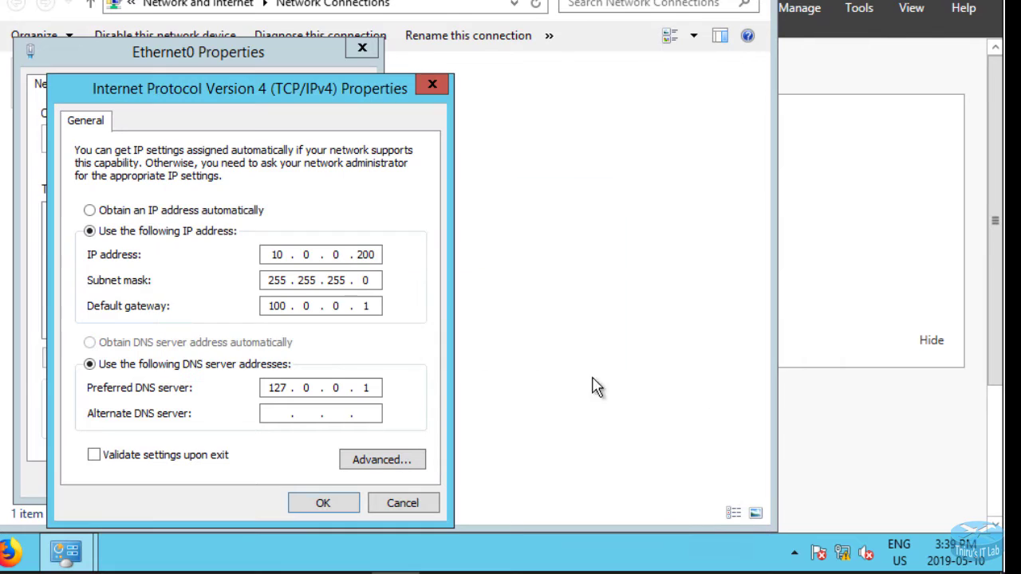
pyautogui.click(283, 306)
pyautogui.press('Delete')
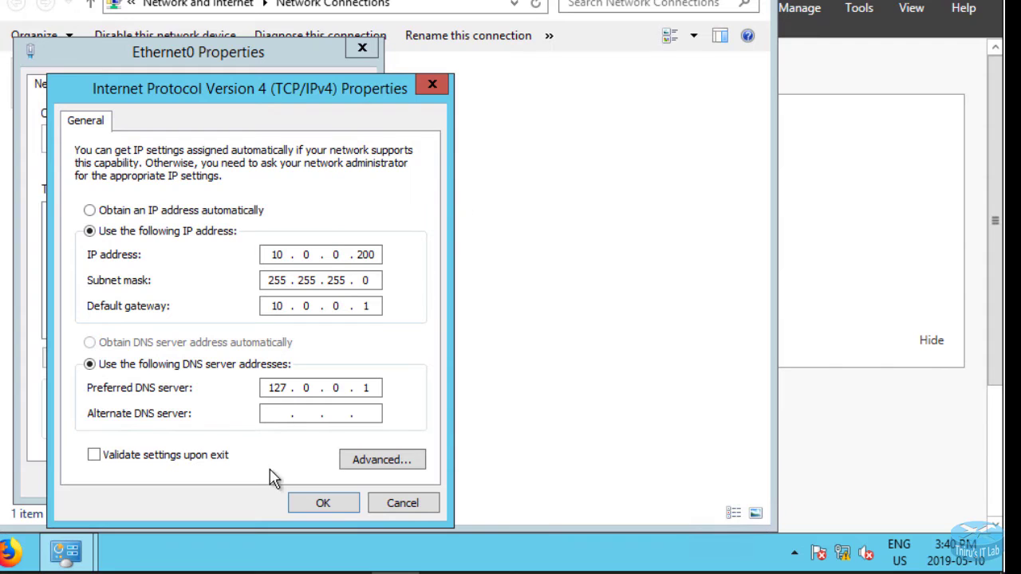
pyautogui.click(321, 504)
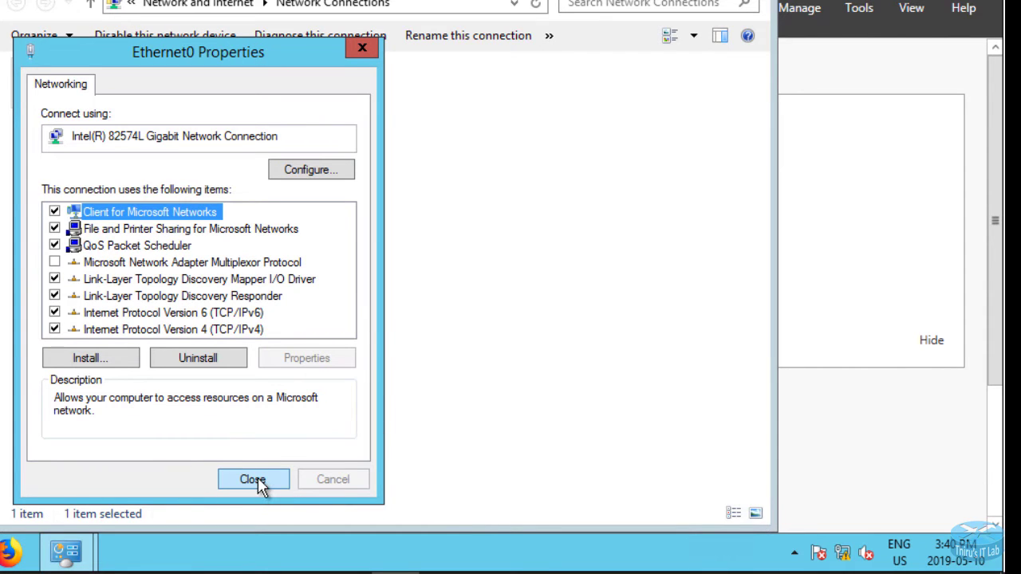
pyautogui.click(254, 480)
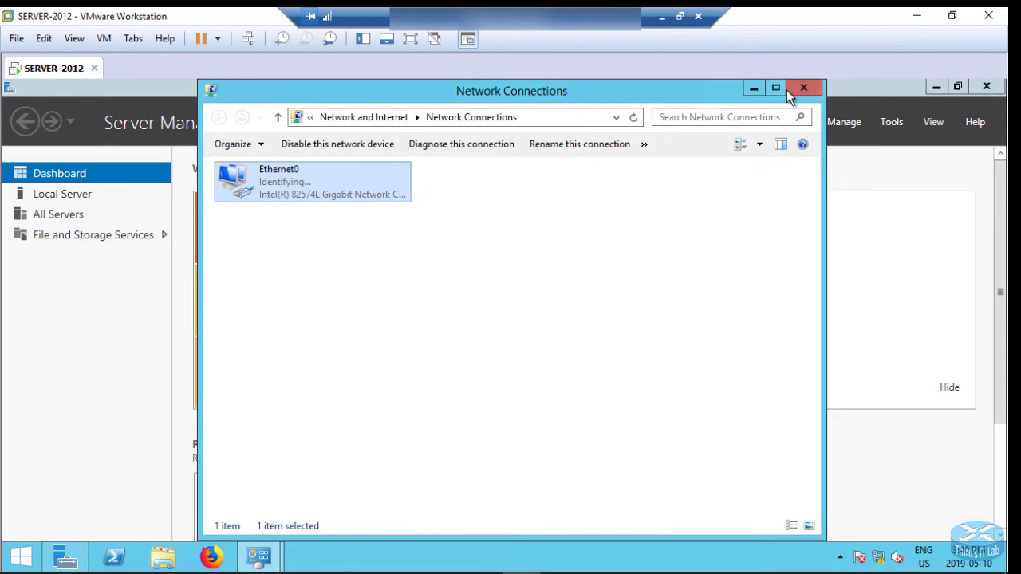
pyautogui.click(786, 89)
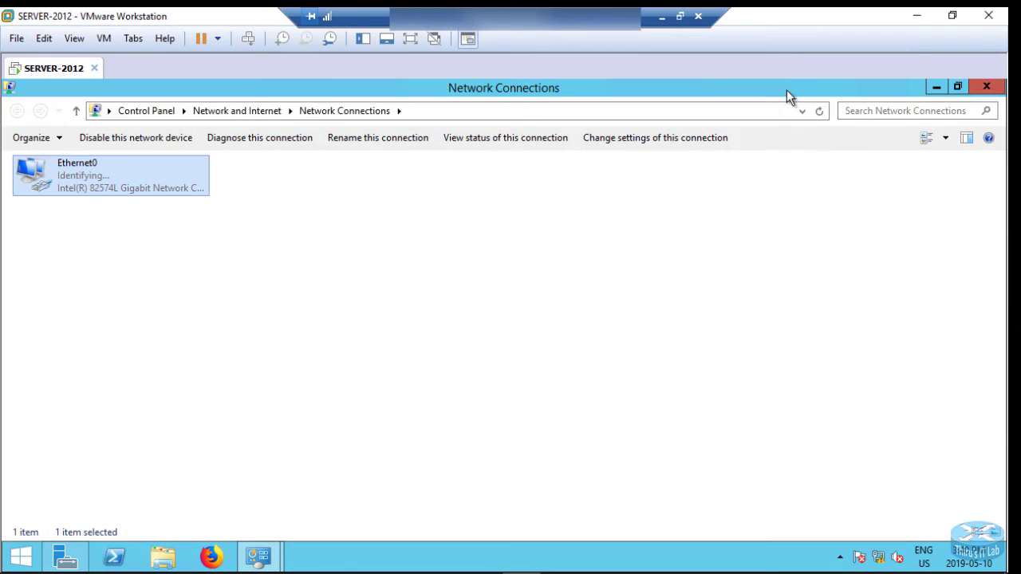
pyautogui.click(982, 87)
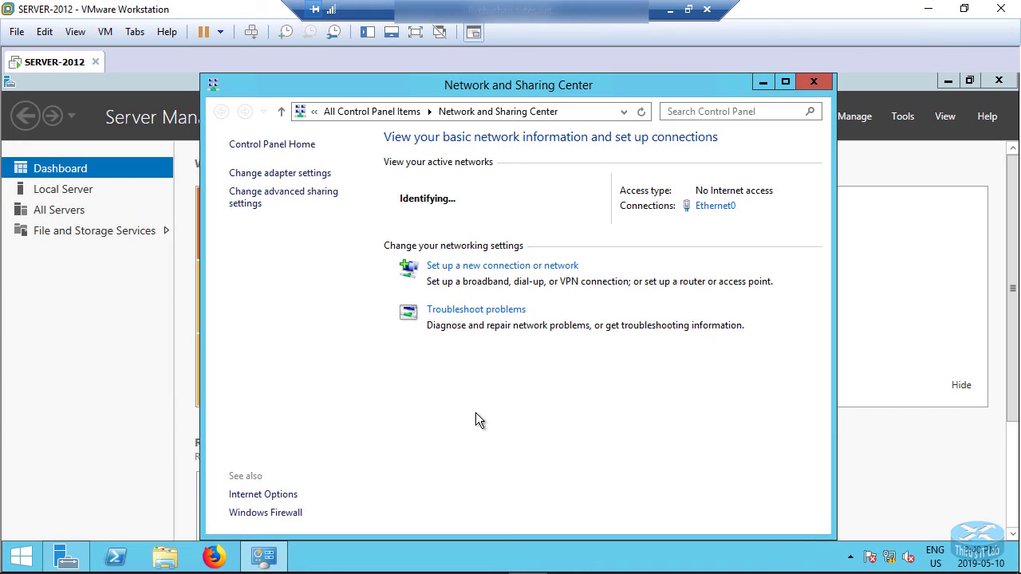
# - Run ipconfig in a command prompt to check the IP settings, closing the prompt and the Network and Sharing Center
pyautogui.press('super+r')
pyautogui.press('Return')
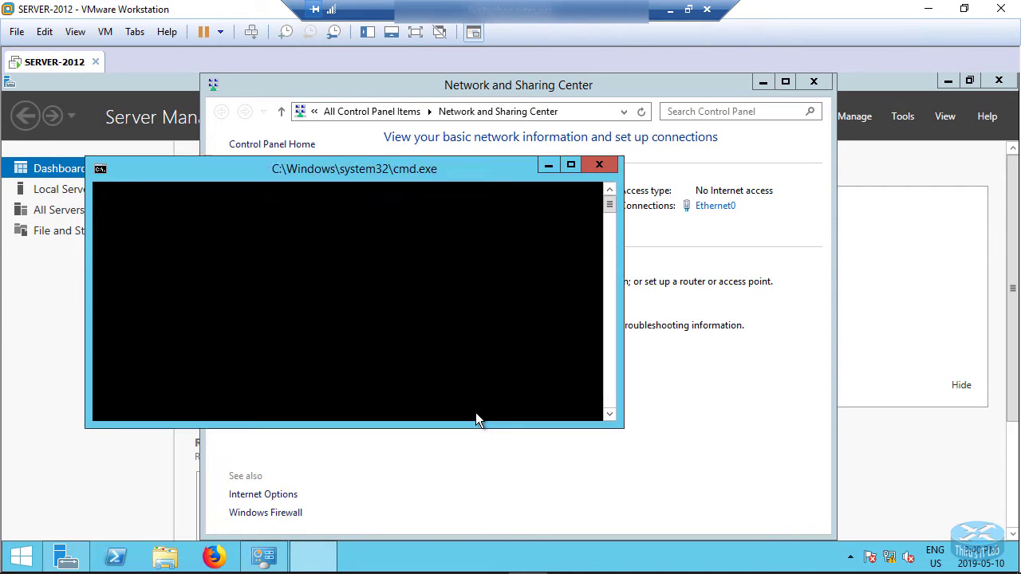
pyautogui.write('nfig')
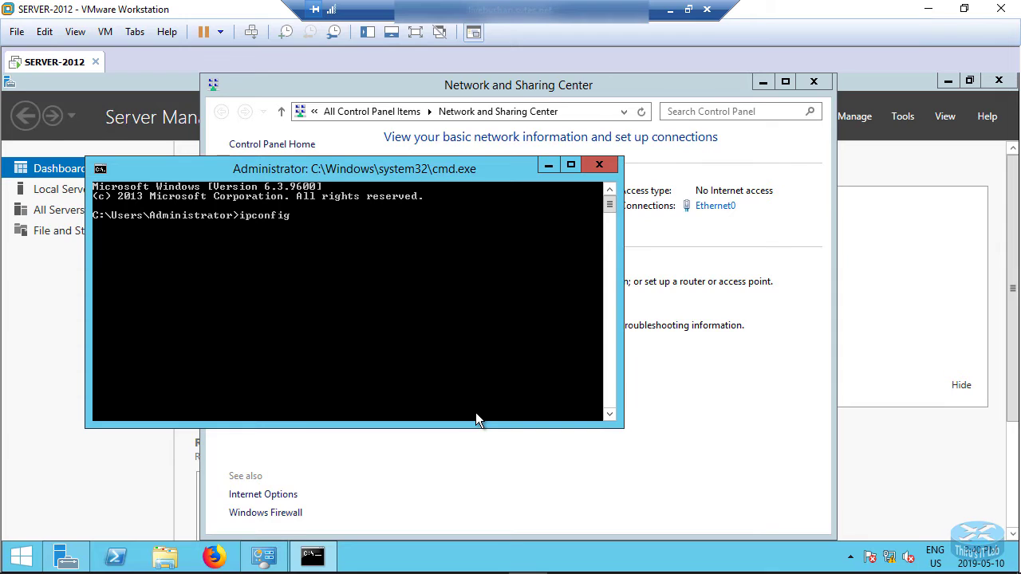
pyautogui.press('Return')
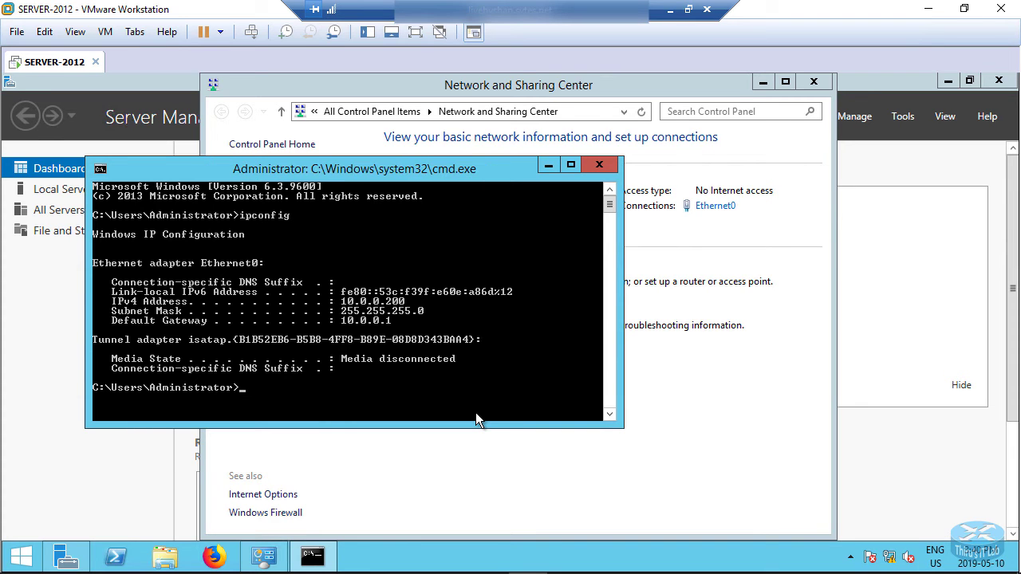
pyautogui.click(599, 165)
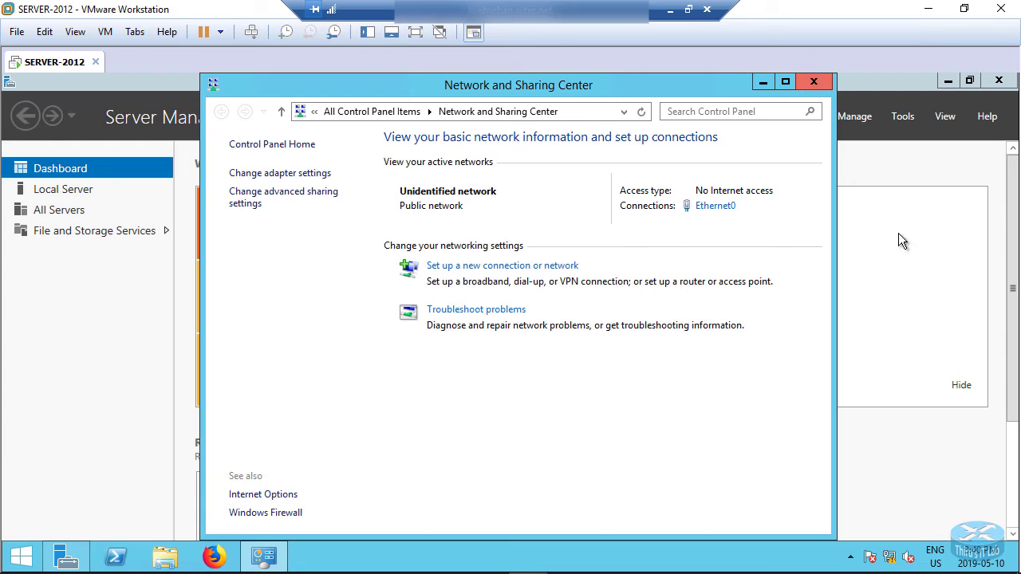
pyautogui.hotkey('alt', 'F4')
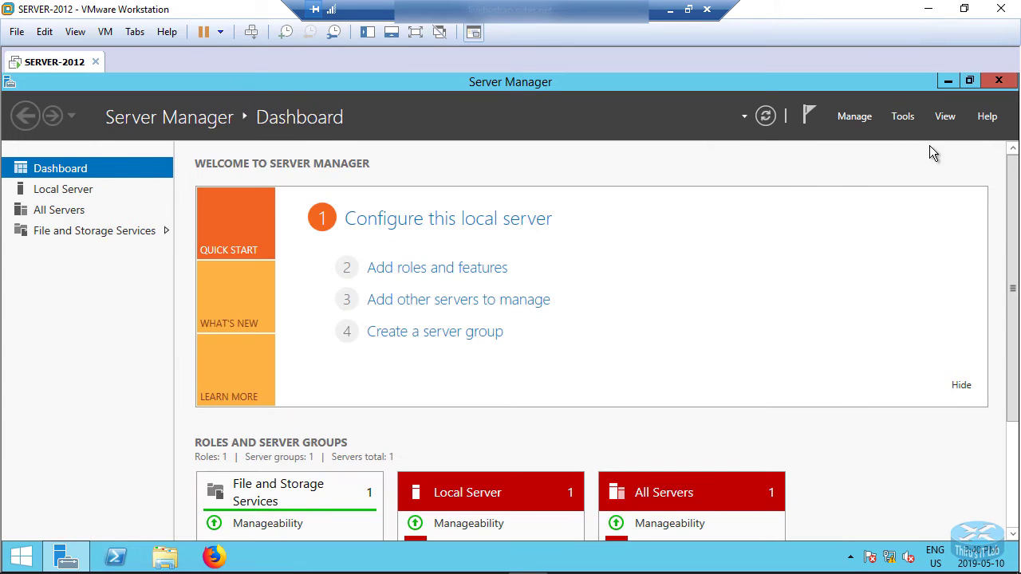
# - Start adding roles and features with a role-based or feature-based installation on destination server DC-1
pyautogui.click(412, 275)
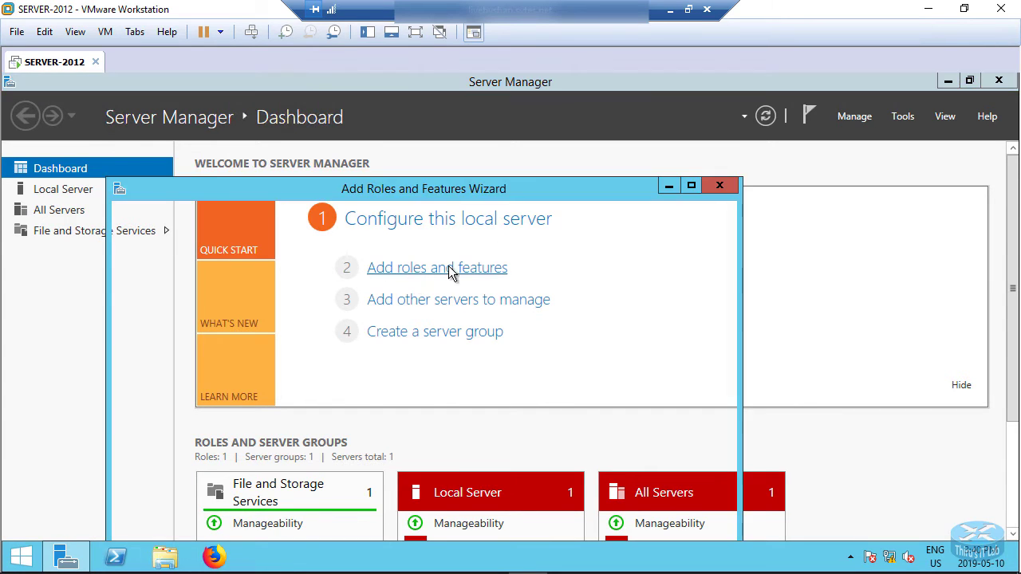
pyautogui.moveTo(517, 203); pyautogui.dragTo(584, 76)
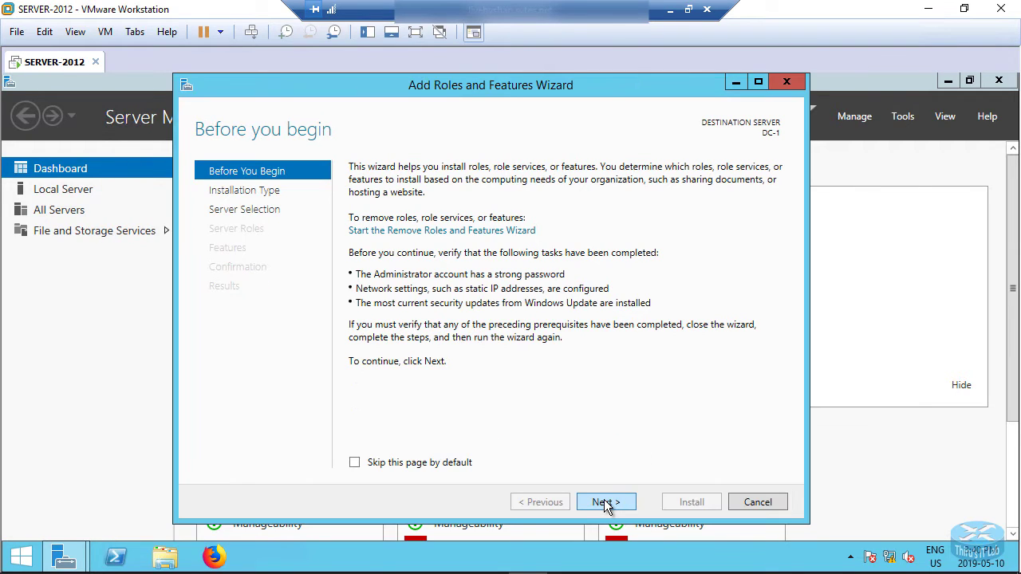
pyautogui.click(604, 502)
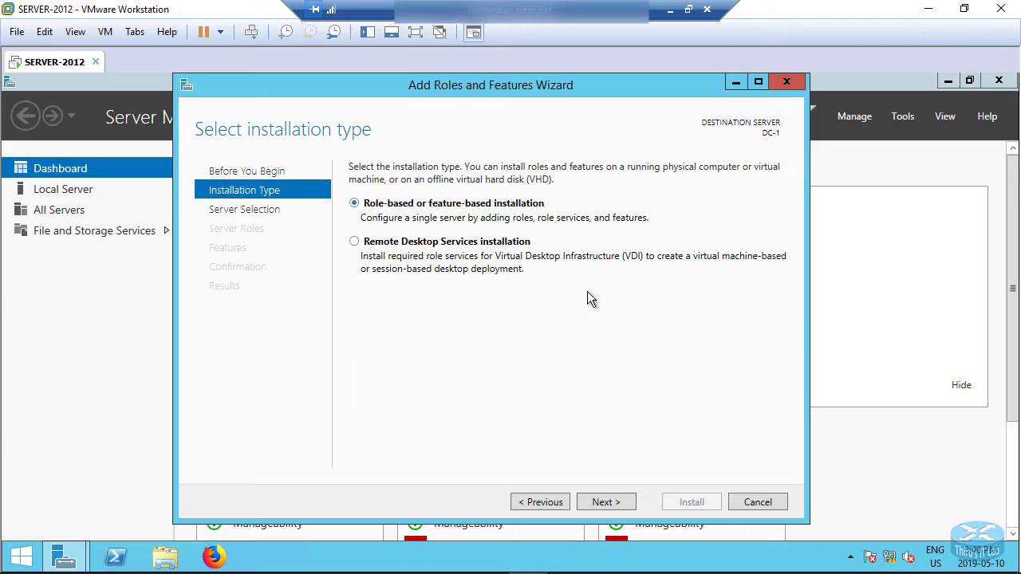
pyautogui.click(607, 504)
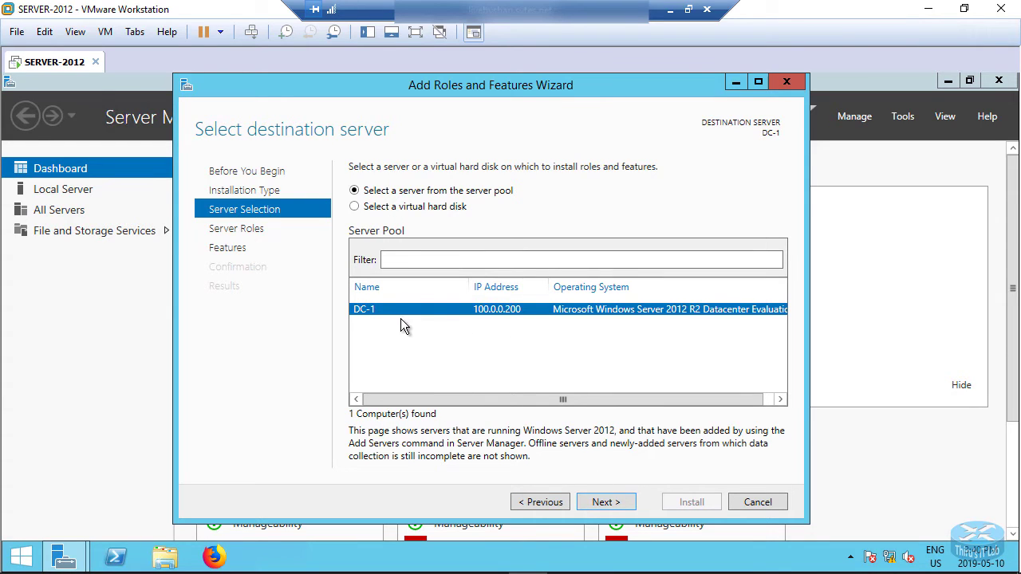
pyautogui.click(604, 501)
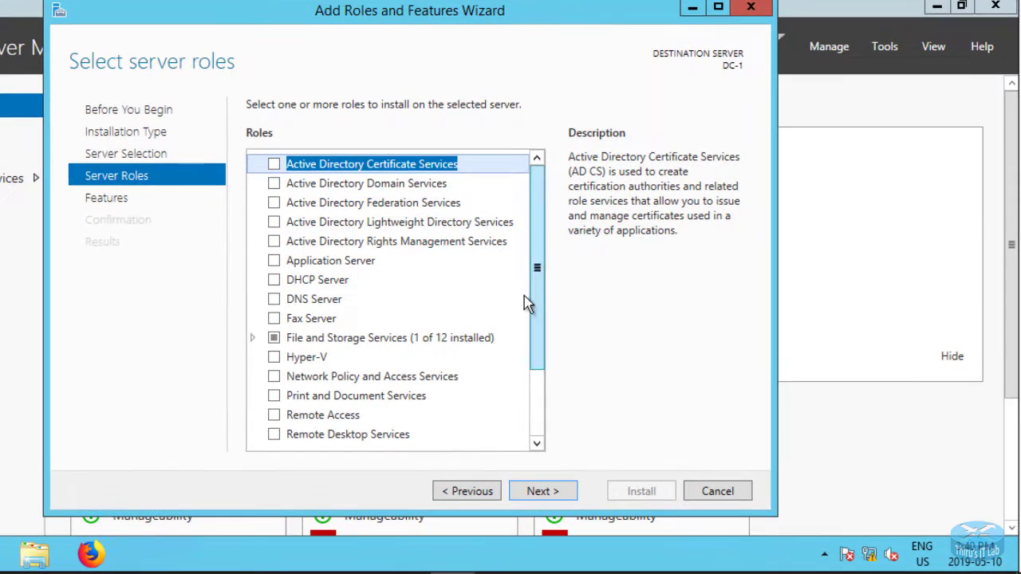
# - Select the Active Directory Domain Services role and add its required features, including the management tools
pyautogui.click(274, 184)
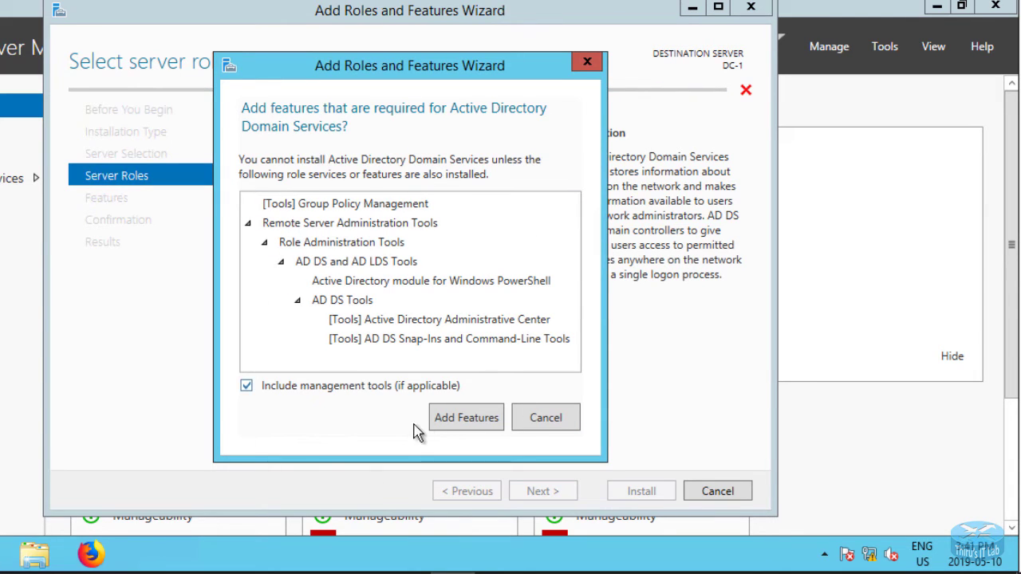
pyautogui.click(466, 418)
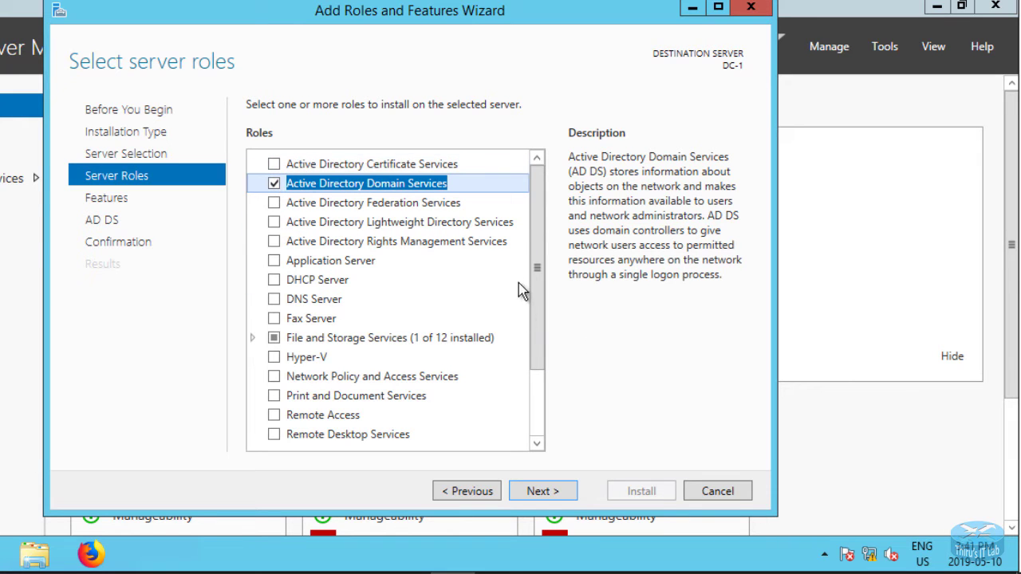
pyautogui.moveTo(536, 275); pyautogui.dragTo(539, 204)
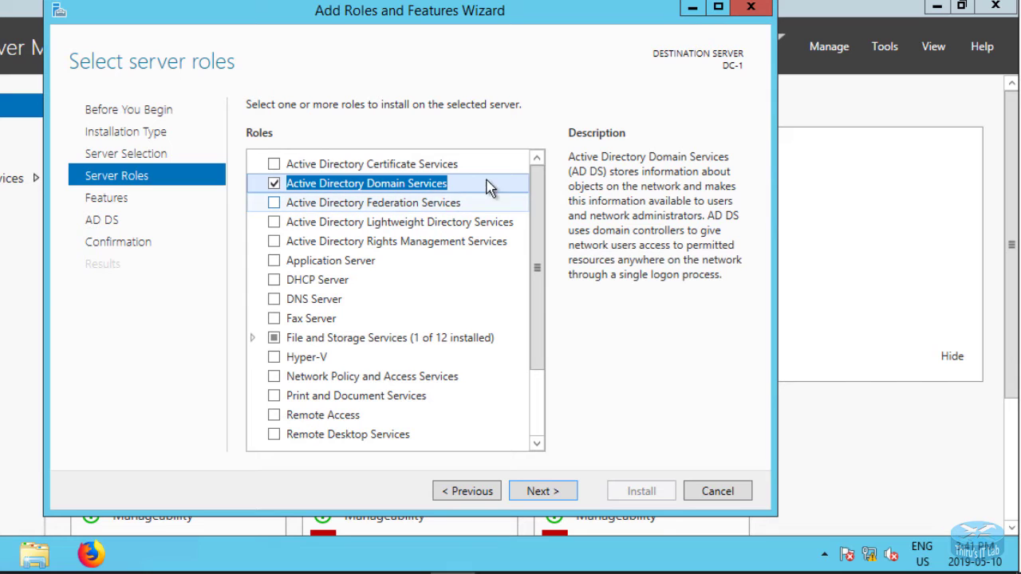
pyautogui.click(540, 490)
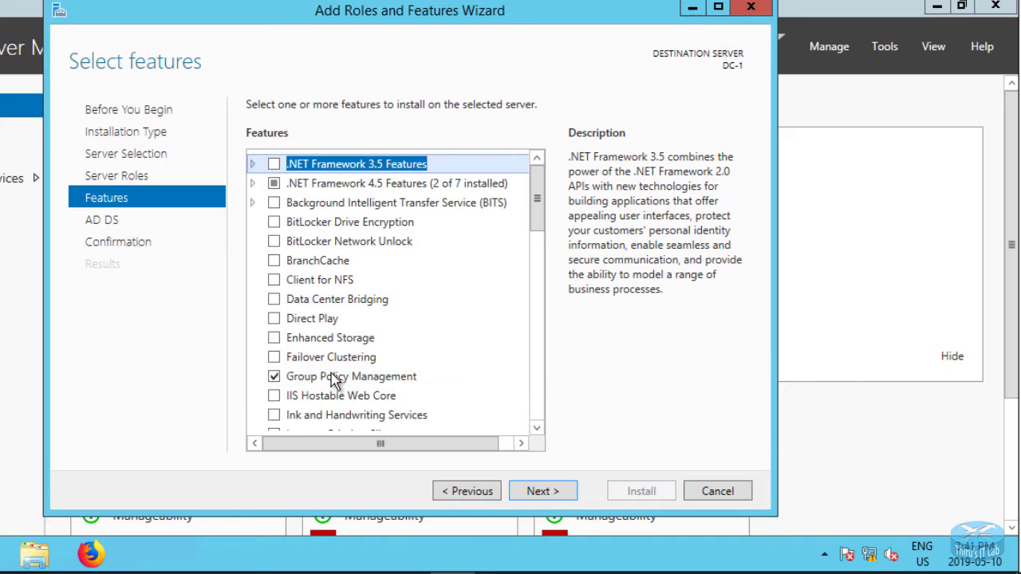
# - Accept the preselected features, install Active Directory Domain Services on DC-1, and close the wizard when installation completes
pyautogui.click(539, 492)
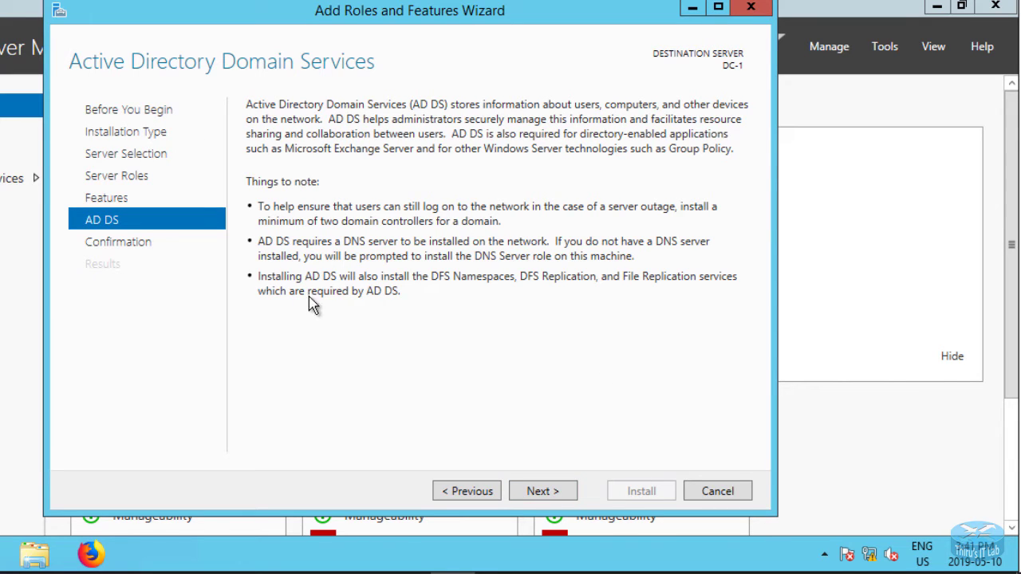
pyautogui.click(533, 494)
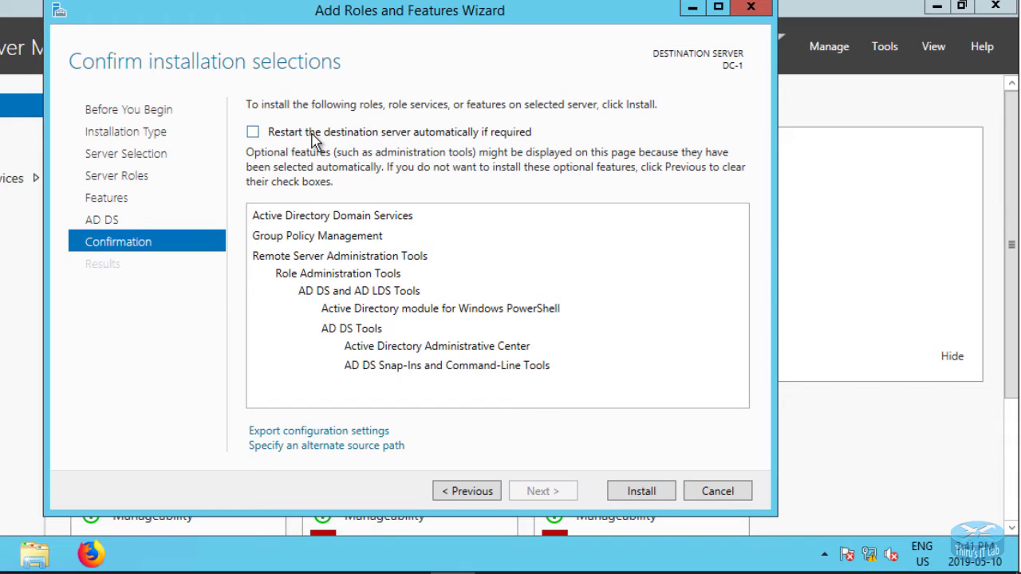
pyautogui.click(642, 492)
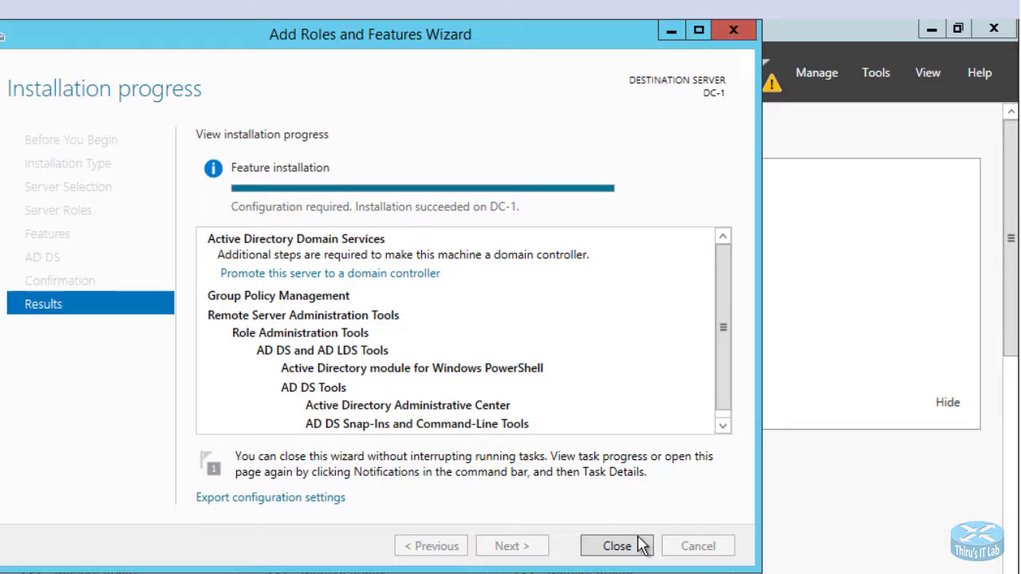
pyautogui.click(644, 491)
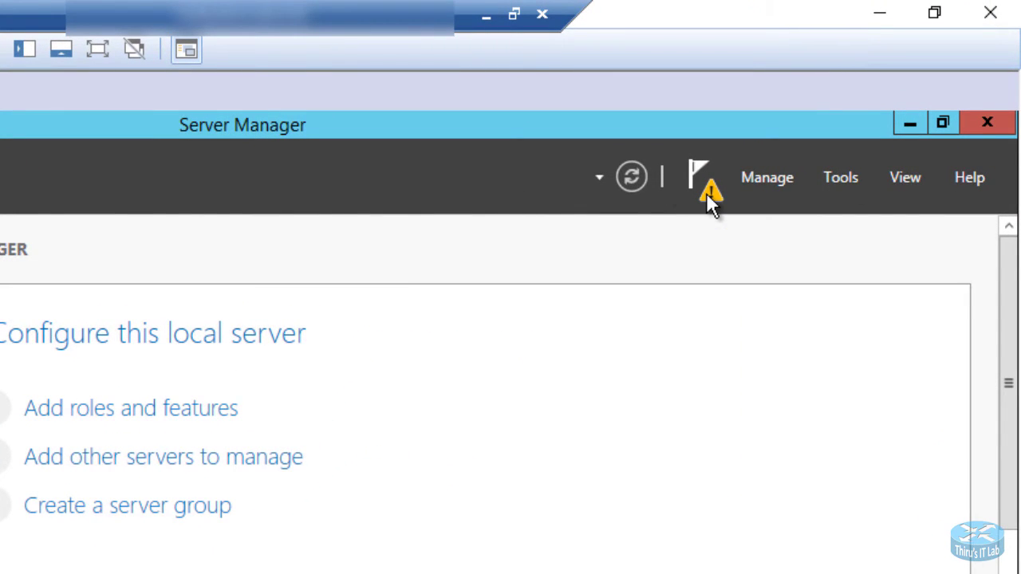
# - Start promoting the server to a domain controller from the post-deployment configuration notification
pyautogui.click(708, 195)
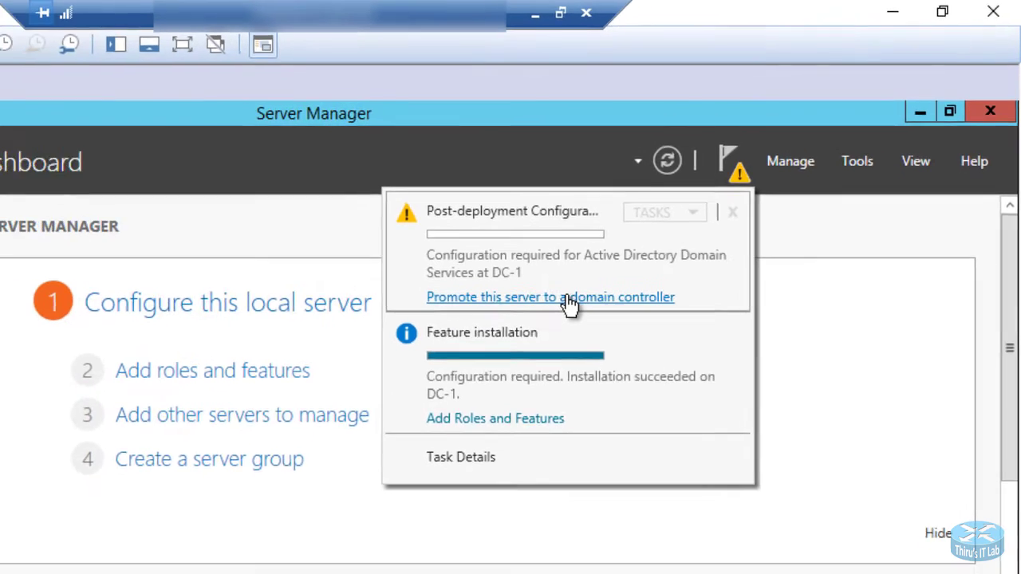
pyautogui.click(520, 328)
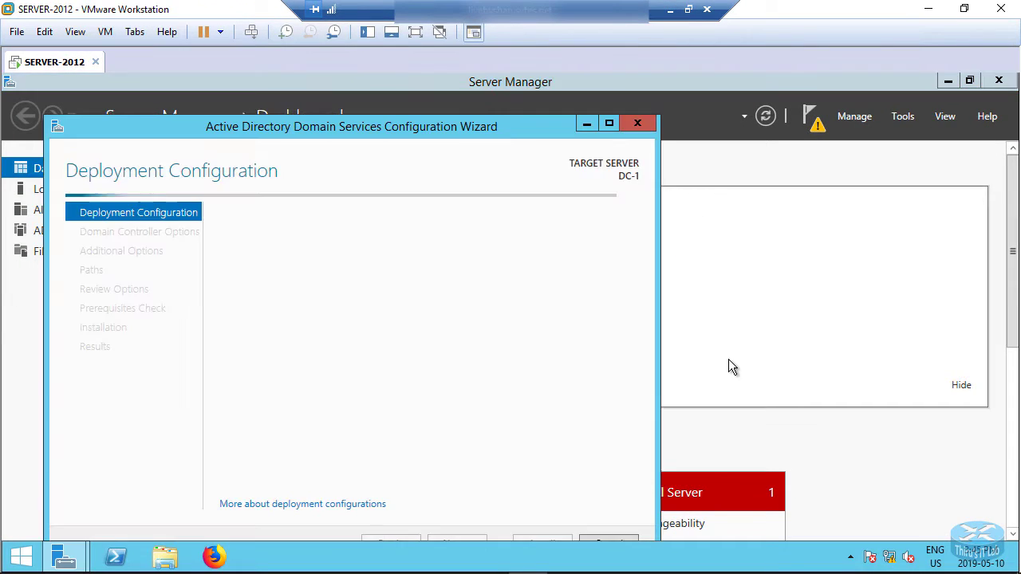
pyautogui.doubleClick(573, 117)
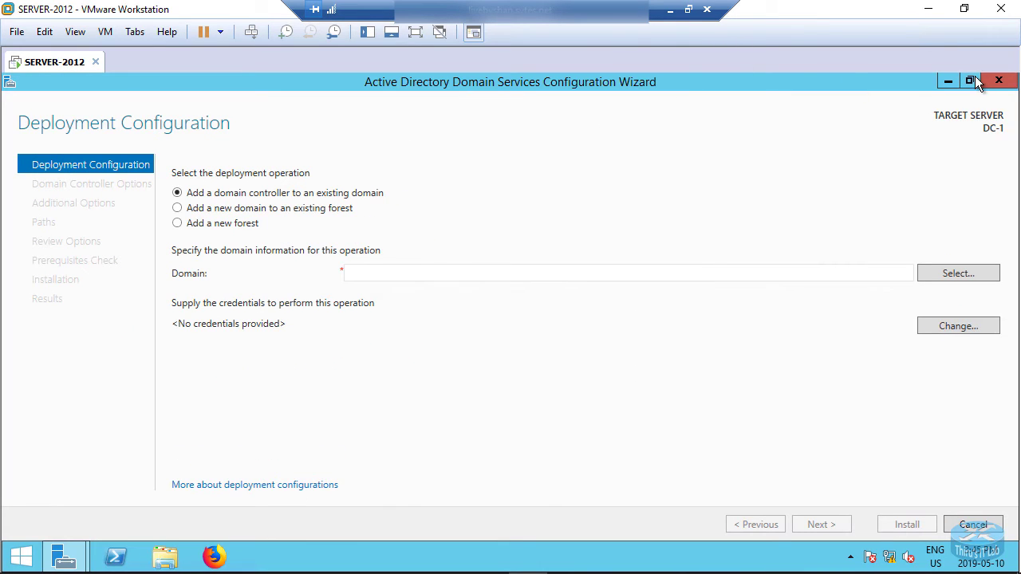
pyautogui.doubleClick(555, 89)
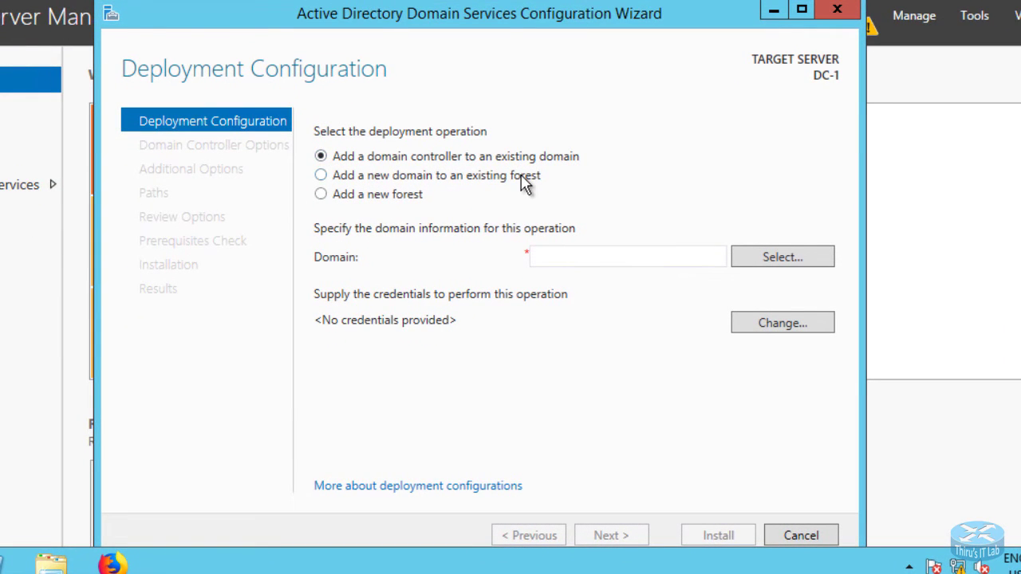
# - Choose to add a new forest with the root domain name thiru.local and continue to the domain controller options
pyautogui.click(322, 195)
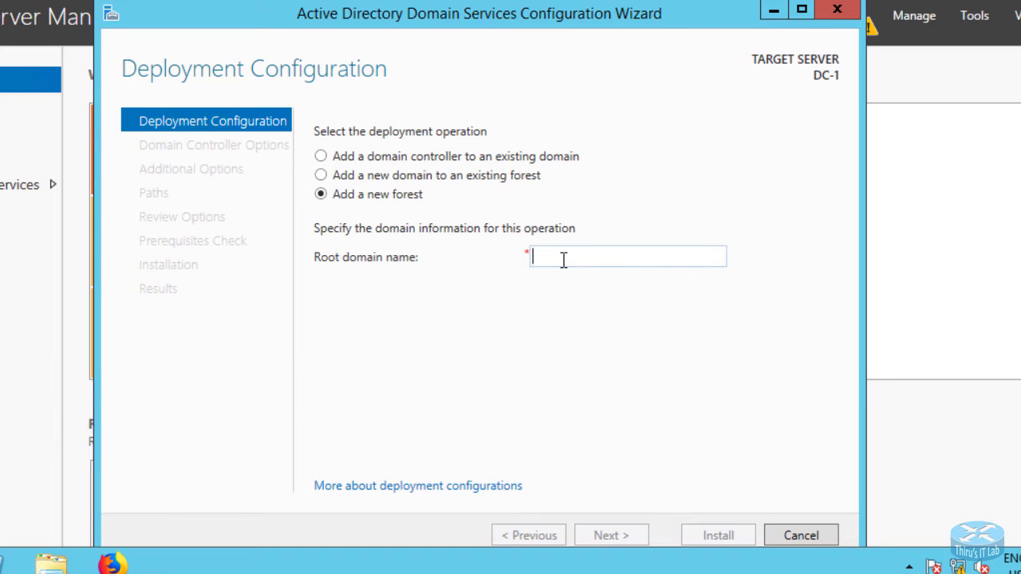
pyautogui.write('thiru.local')
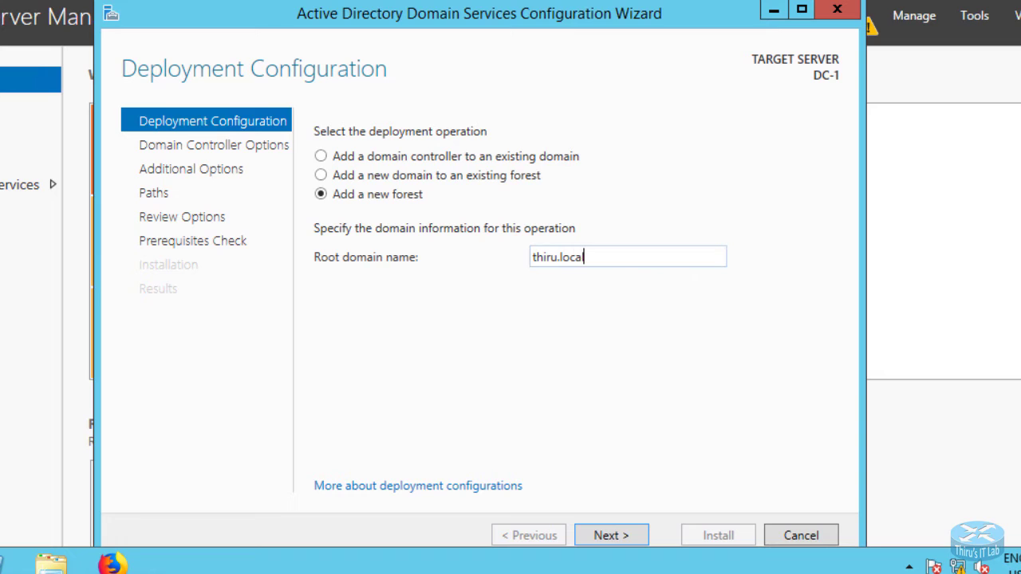
pyautogui.click(623, 539)
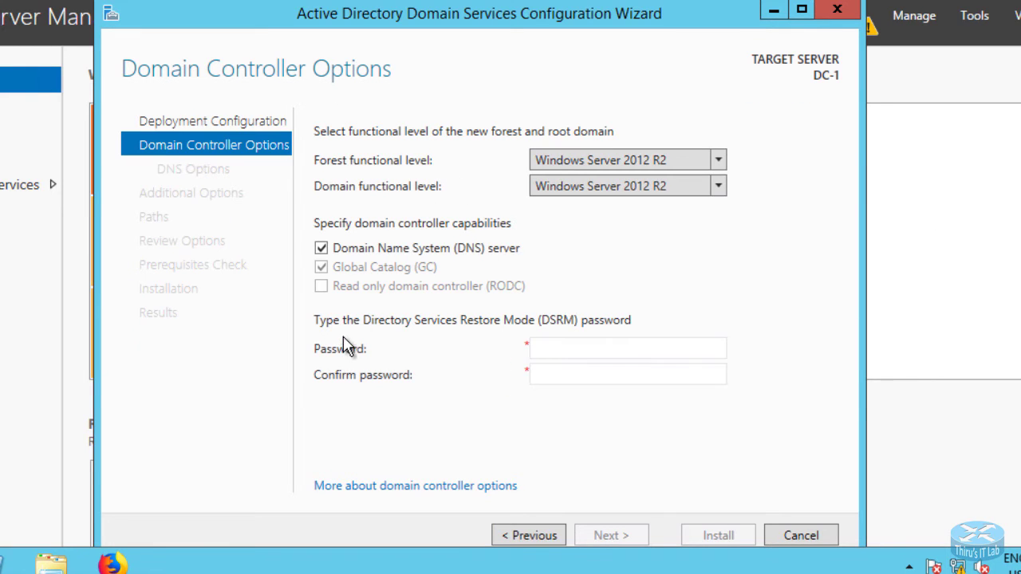
# - Enter and confirm the Directory Services Restore Mode password, keeping the Windows Server 2012 R2 functional levels and DNS server capability, and continue
pyautogui.click(561, 348)
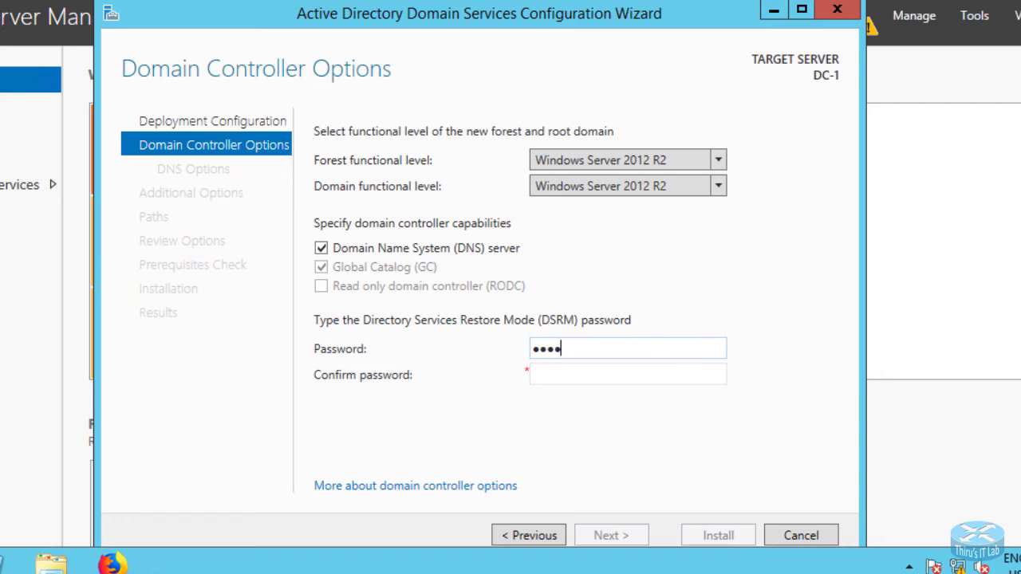
pyautogui.click(587, 372)
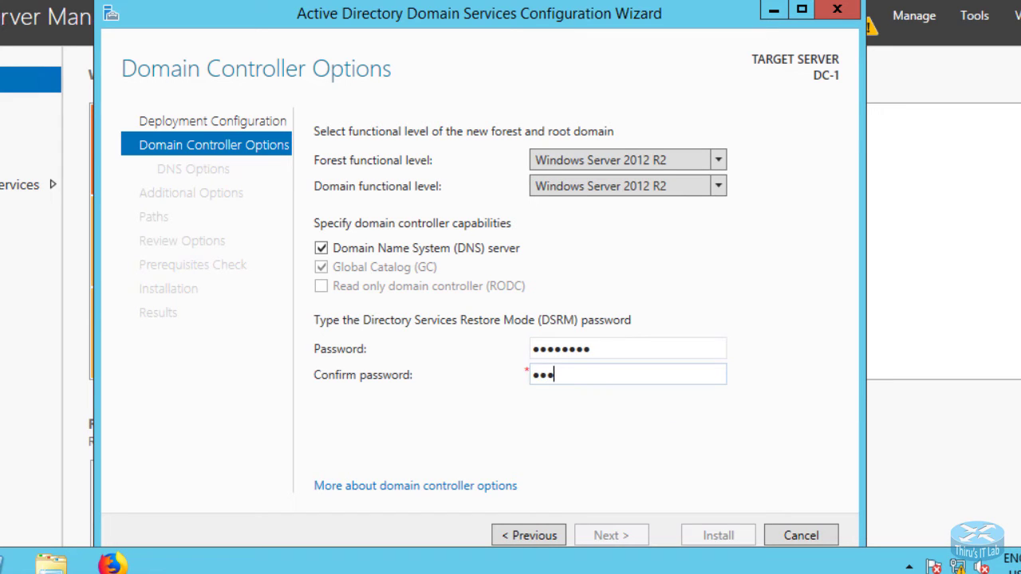
pyautogui.write('••••••••')
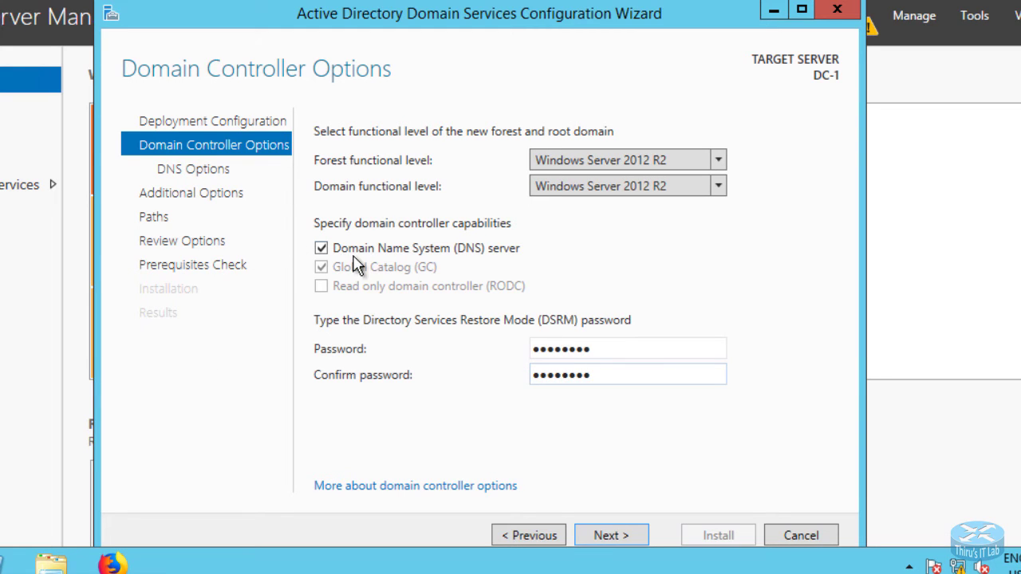
pyautogui.click(611, 539)
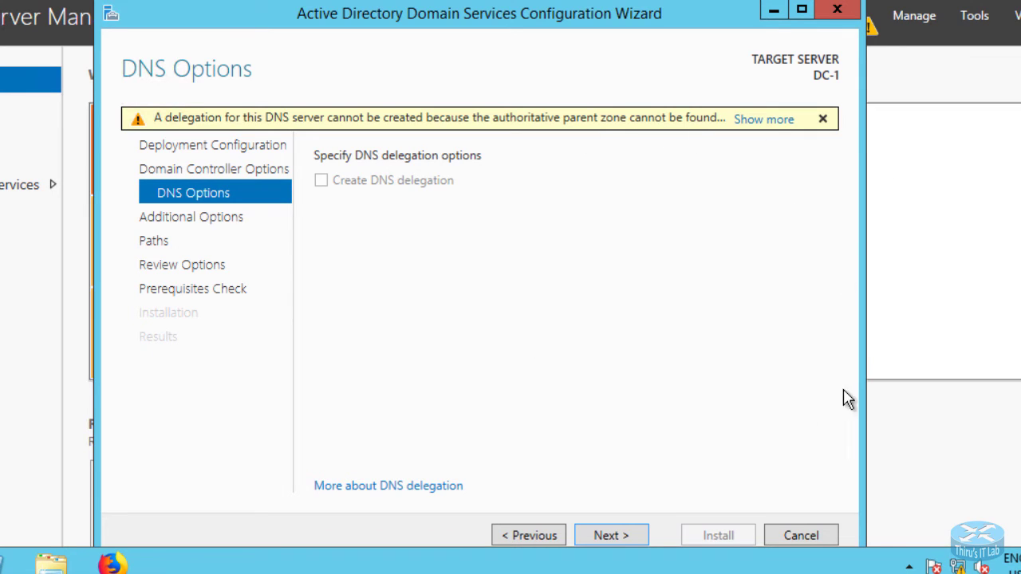
# - Accept the DNS options, NetBIOS domain name THIRU and default database, log and SYSVOL folders, and review the selections
pyautogui.click(610, 536)
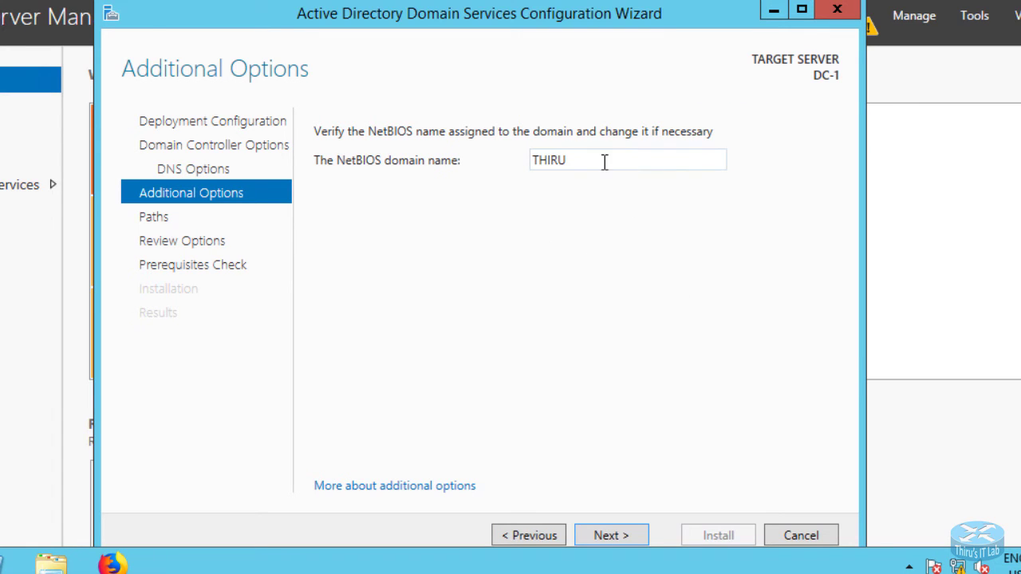
pyautogui.click(608, 536)
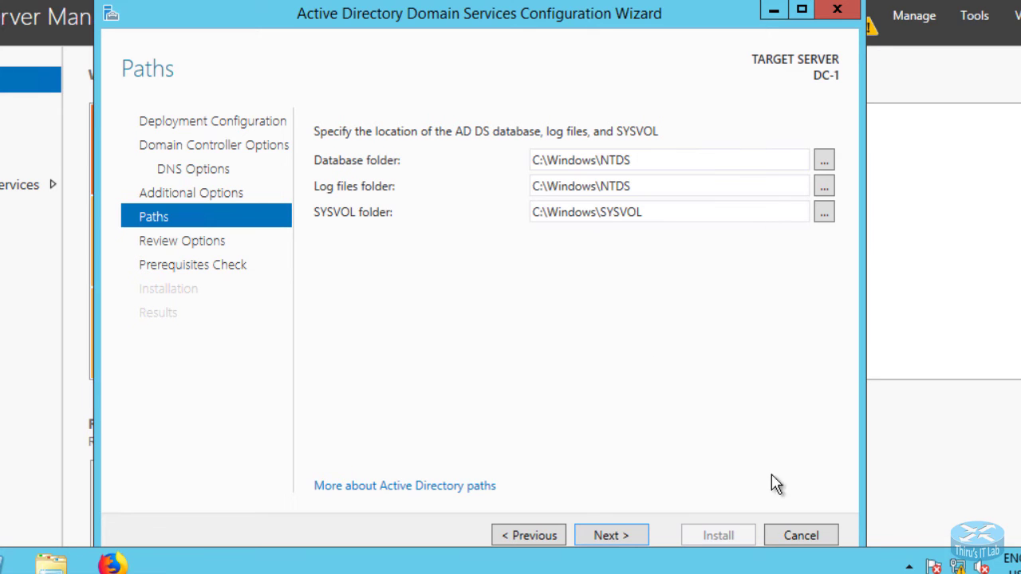
pyautogui.click(602, 535)
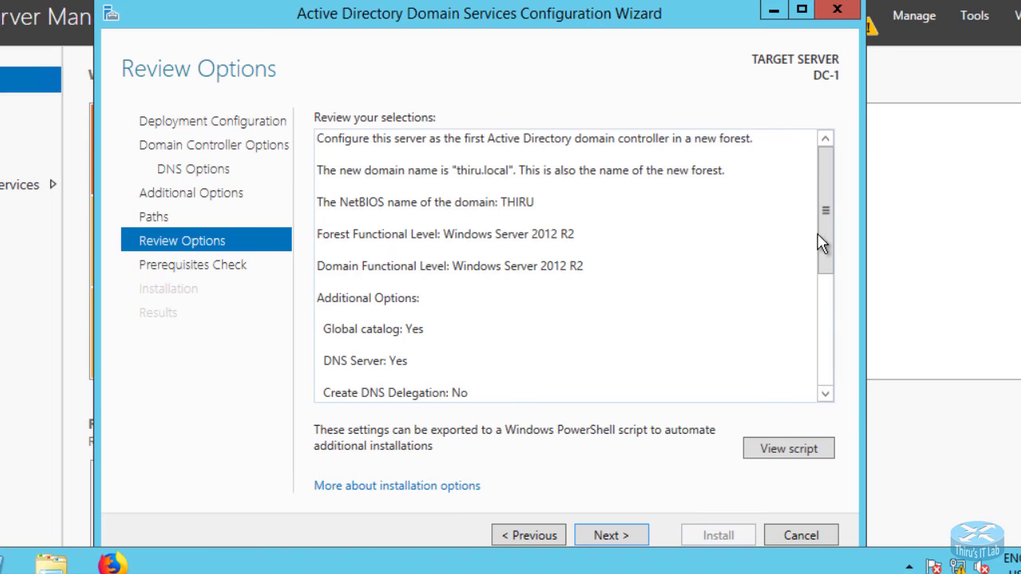
pyautogui.moveTo(827, 257); pyautogui.dragTo(827, 174)
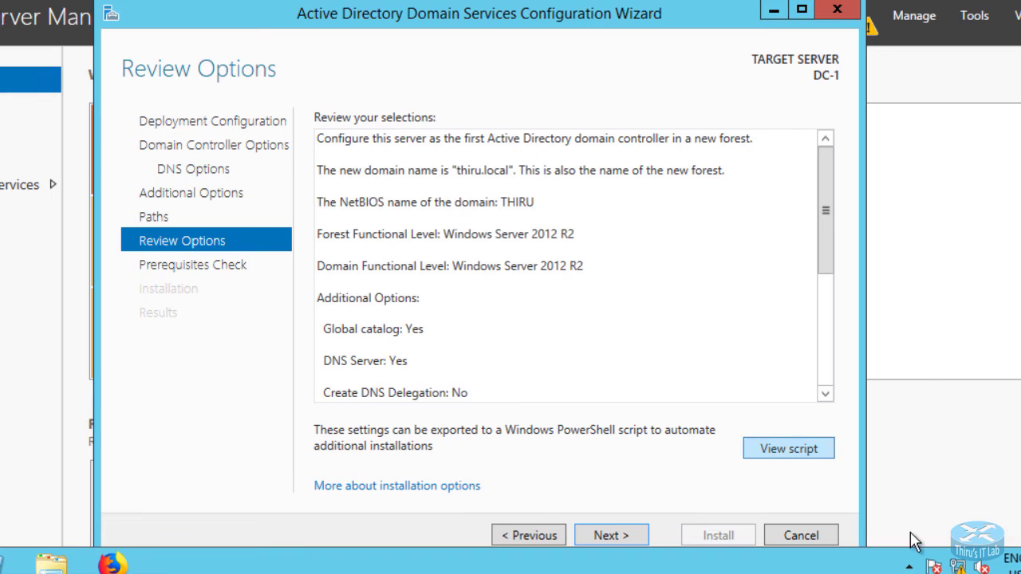
# - Run the prerequisites check, install the domain controller configuration, and acknowledge the sign-out notice for the restart
pyautogui.click(609, 536)
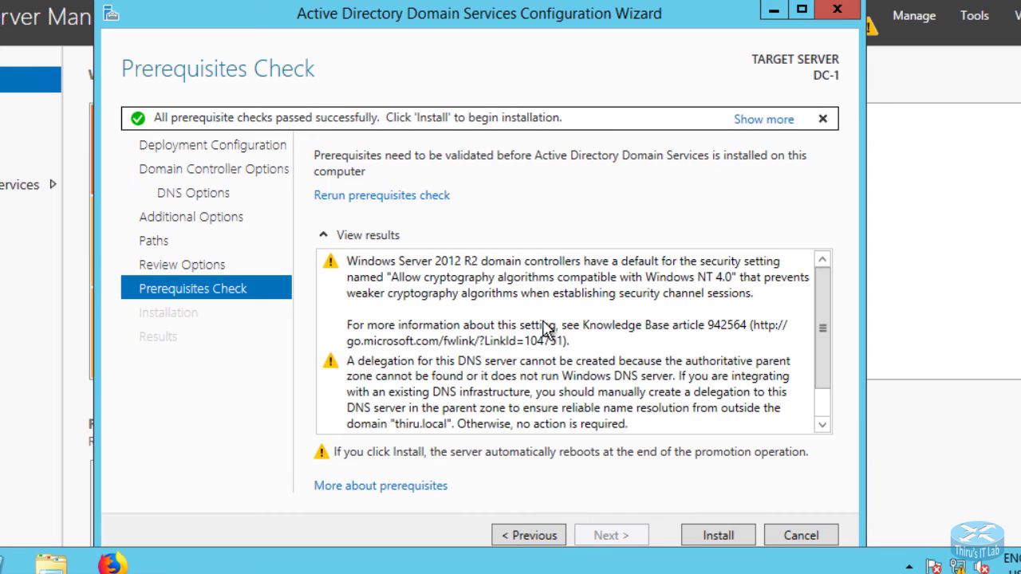
pyautogui.click(715, 536)
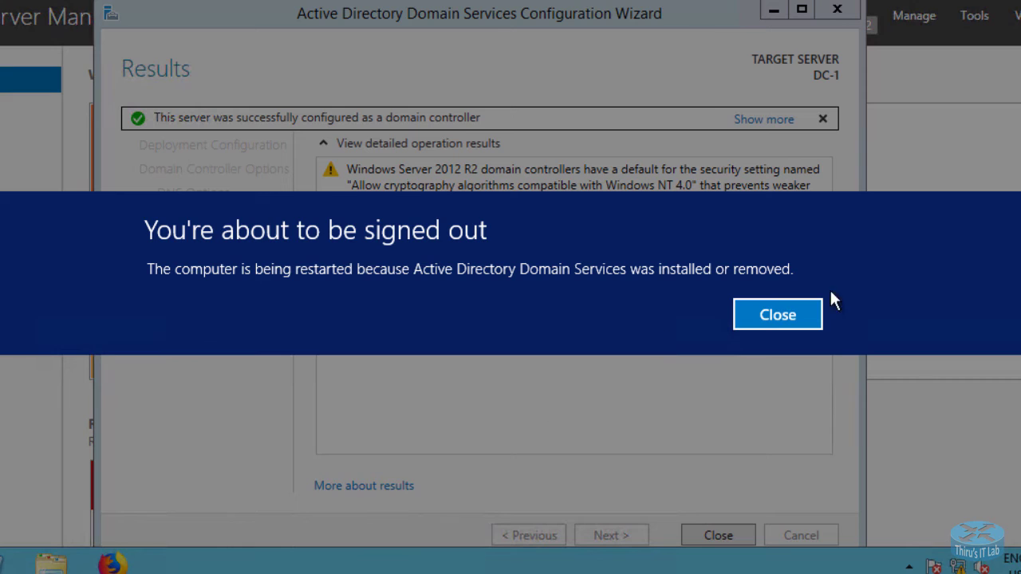
pyautogui.click(774, 318)
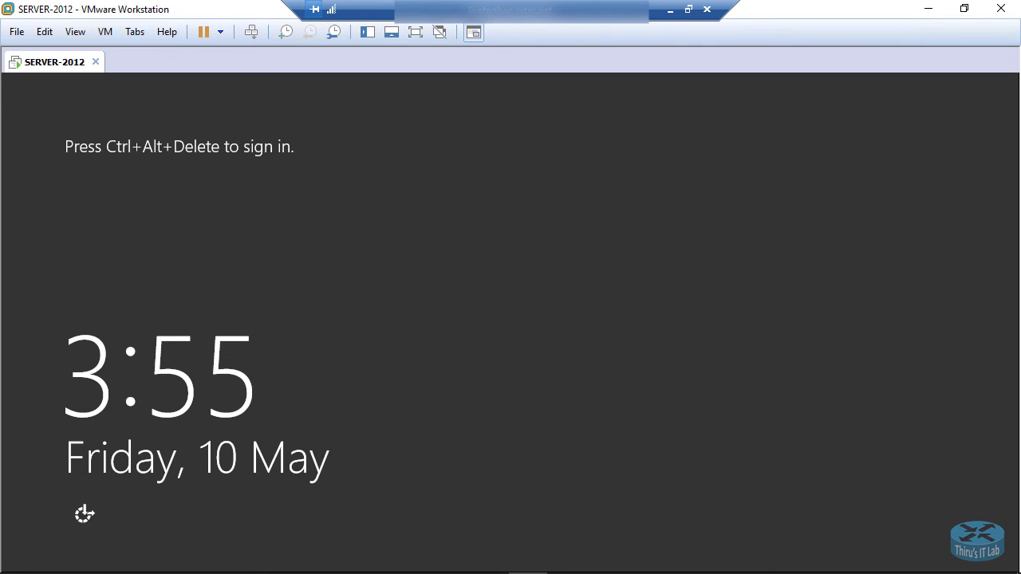
# - Sign in to the restarted server with the account password
pyautogui.press('ctrl+alt+Insert')
pyautogui.write('****')
pyautogui.press('Return')
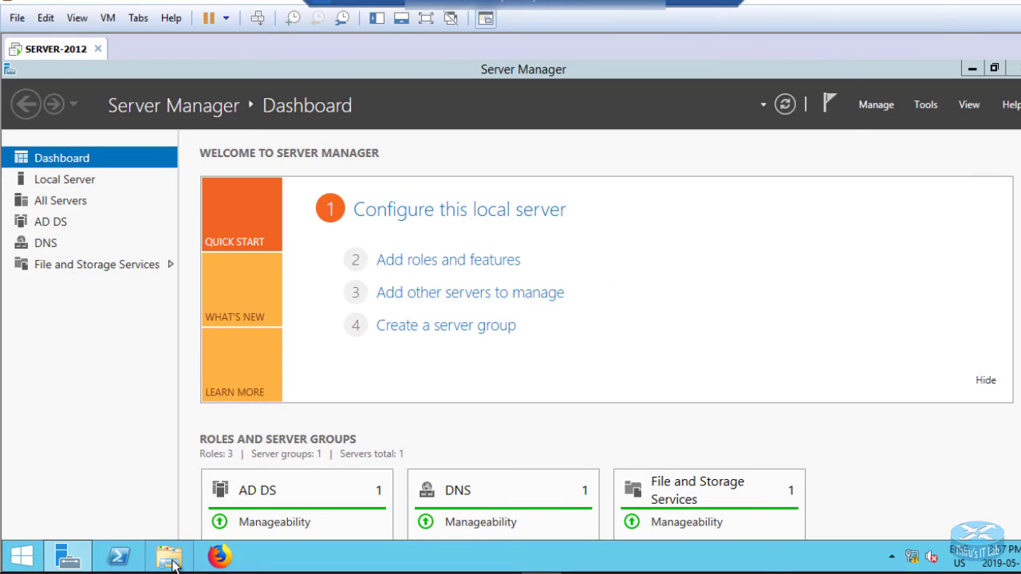
# - Check the computer name, full computer name and domain in the system properties of This PC, and close both windows
pyautogui.click(171, 558)
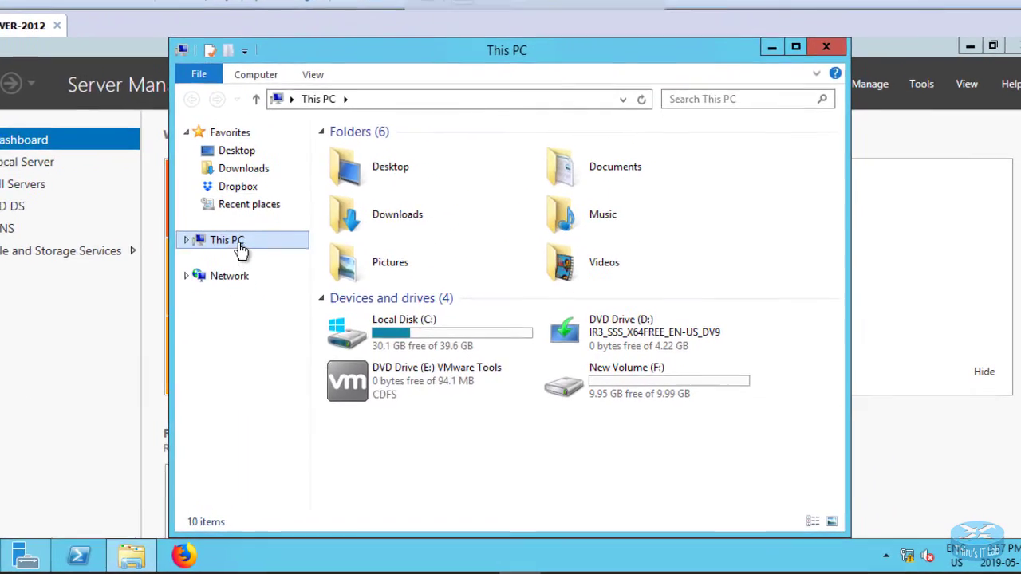
pyautogui.rightClick(240, 250)
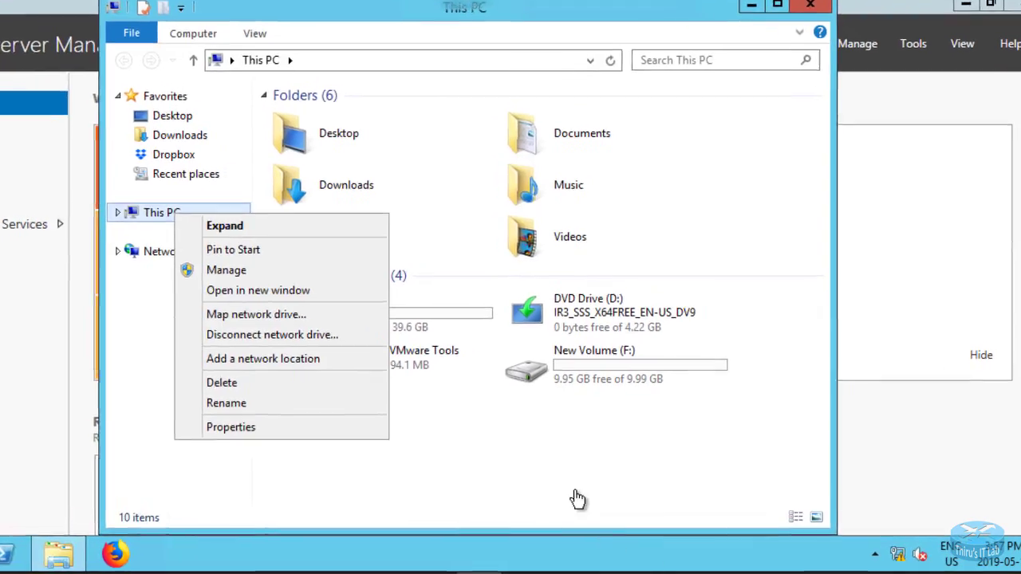
pyautogui.click(231, 428)
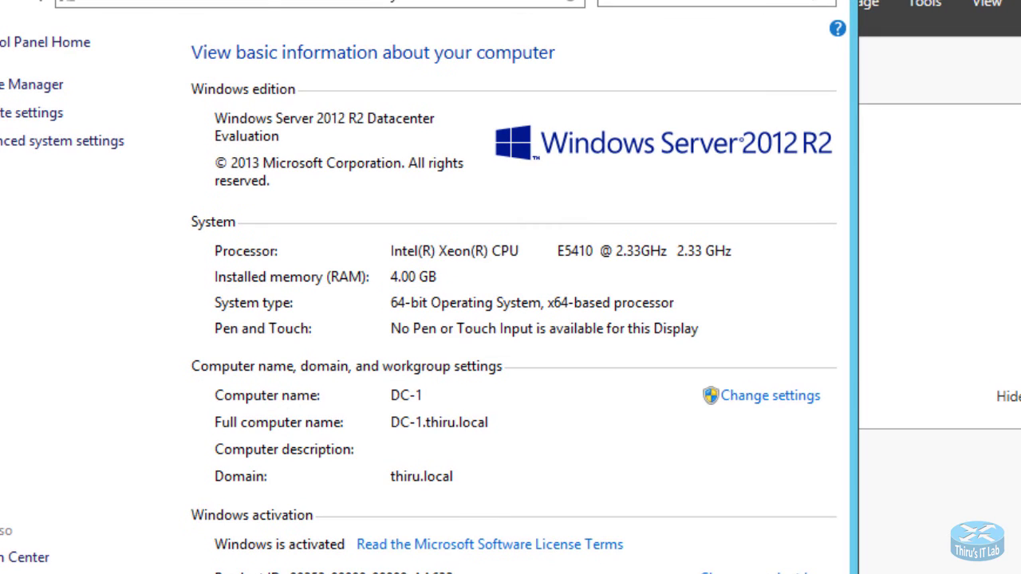
pyautogui.moveTo(490, 381)
pyautogui.mouseDown()
pyautogui.moveTo(346, 401)
pyautogui.moveTo(483, 417)
pyautogui.moveTo(422, 368)
pyautogui.mouseUp()
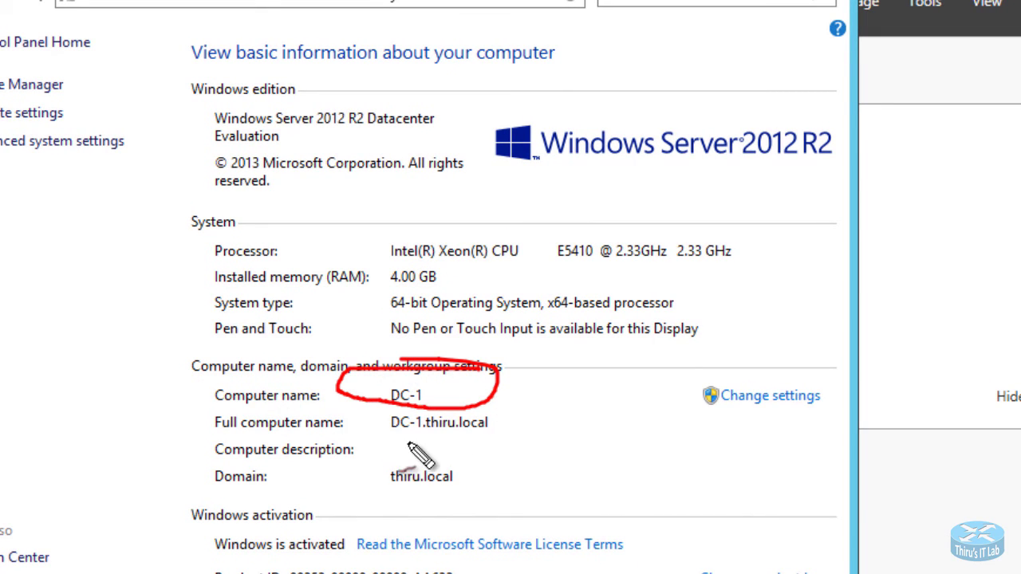
pyautogui.moveTo(379, 438); pyautogui.dragTo(490, 438)
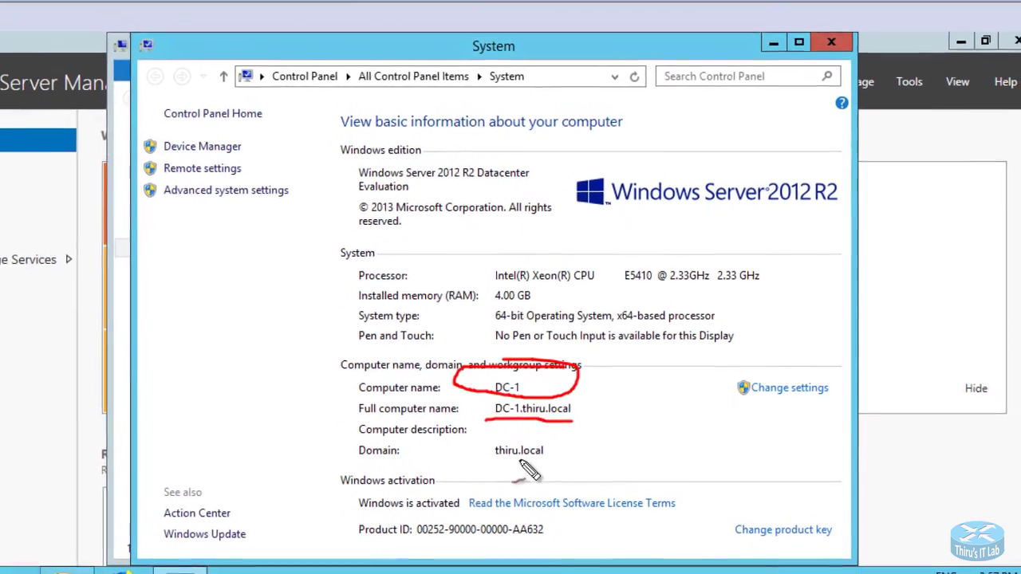
pyautogui.moveTo(510, 460); pyautogui.dragTo(599, 460)
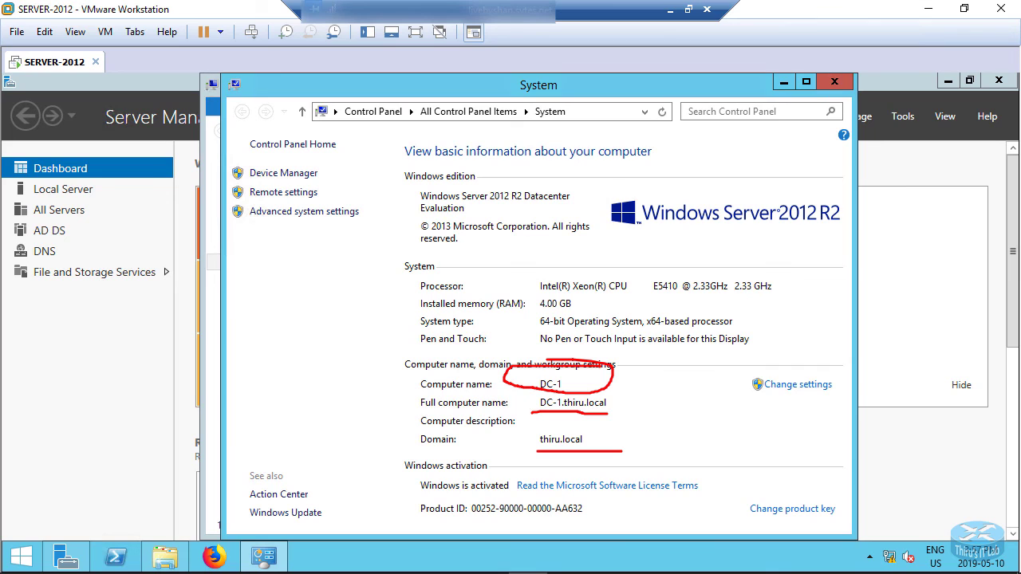
pyautogui.press('Escape')
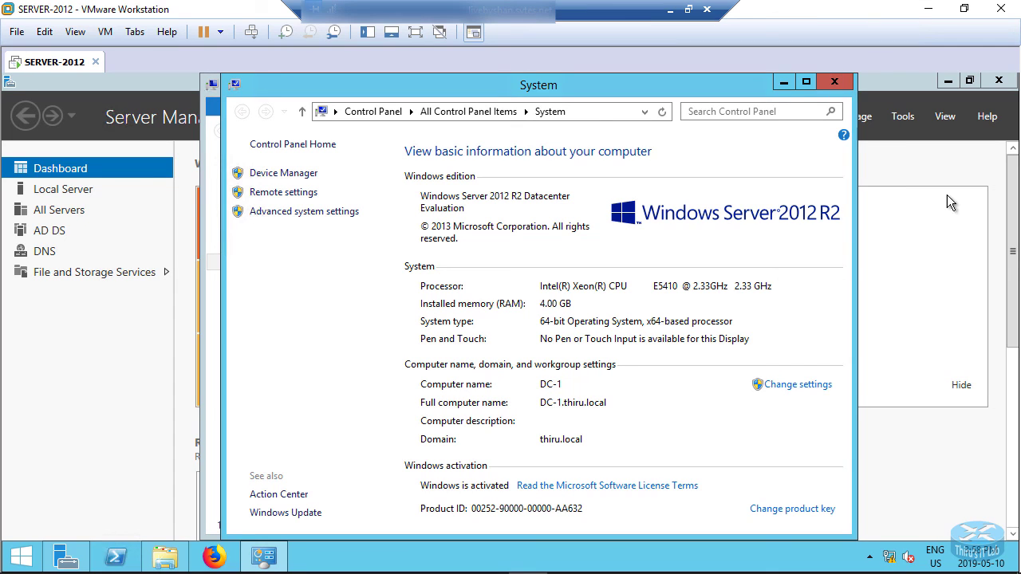
pyautogui.click(822, 82)
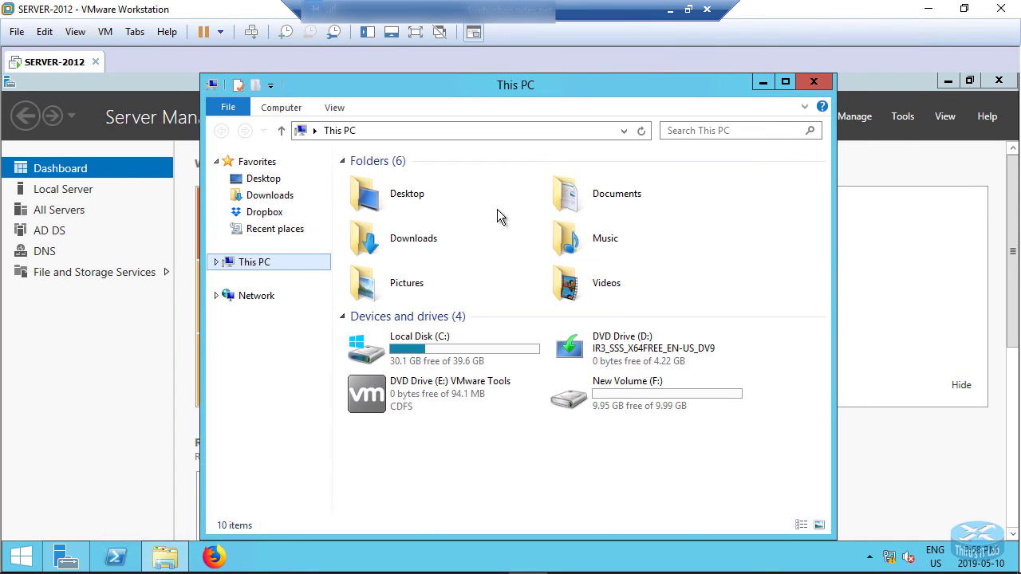
pyautogui.click(813, 81)
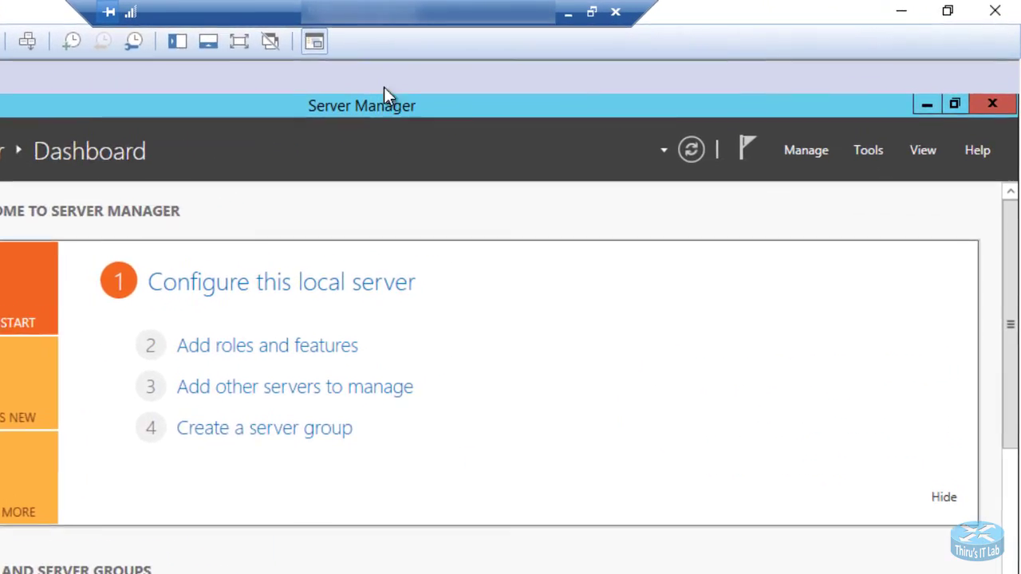
# - Open Active Directory Users and Computers from Server Manager and maximize its window
pyautogui.click(868, 150)
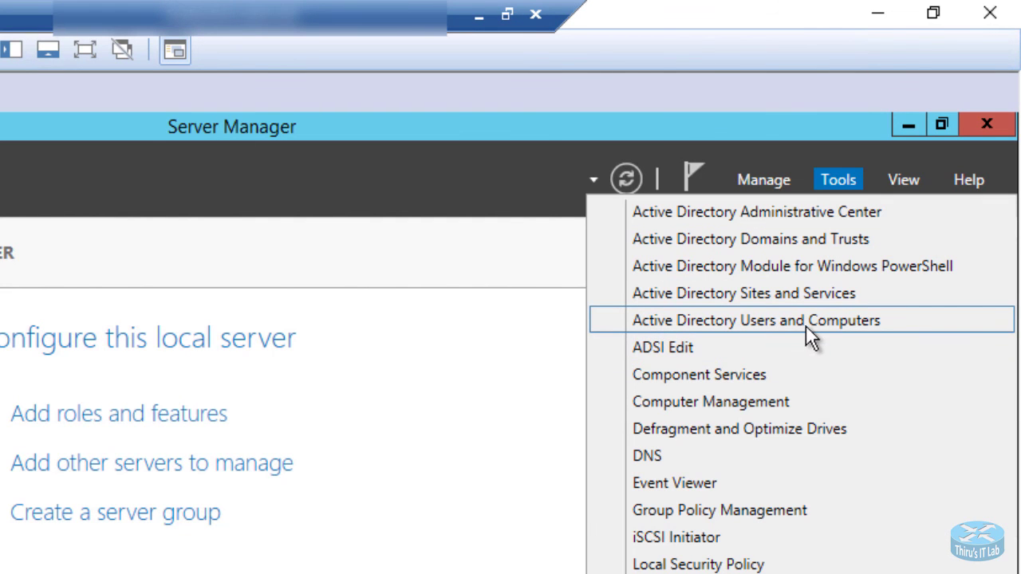
pyautogui.click(734, 321)
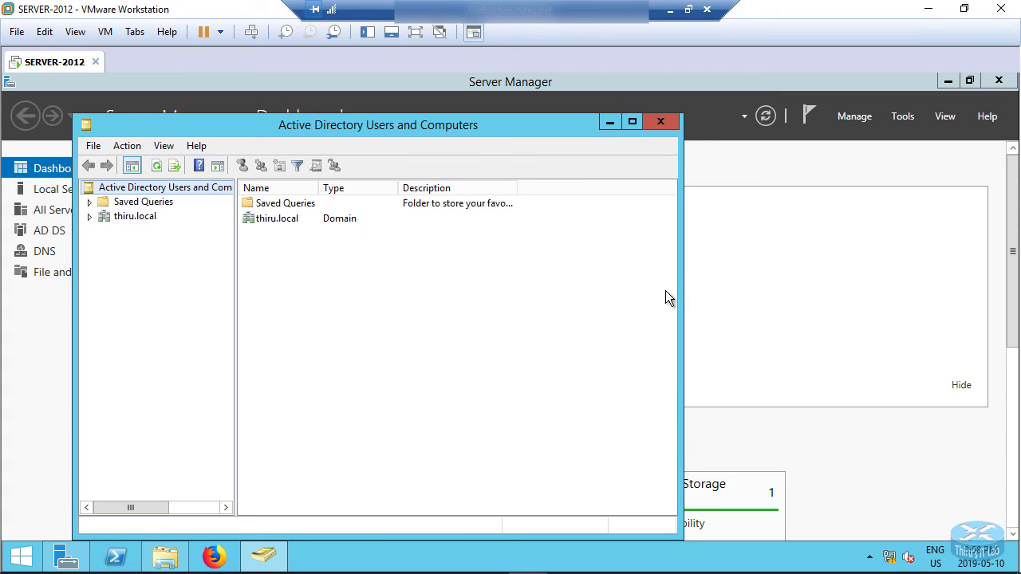
pyautogui.doubleClick(542, 131)
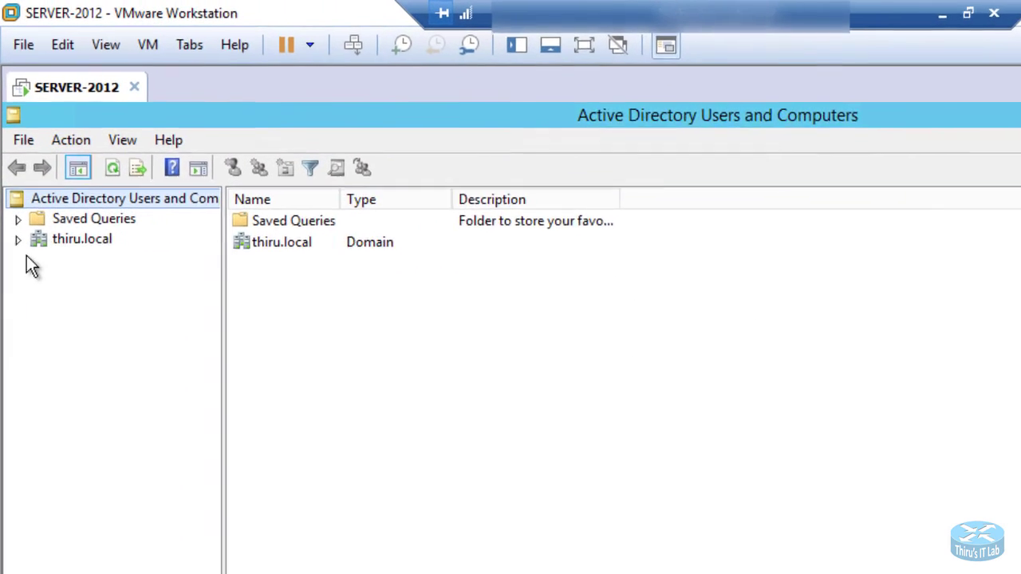